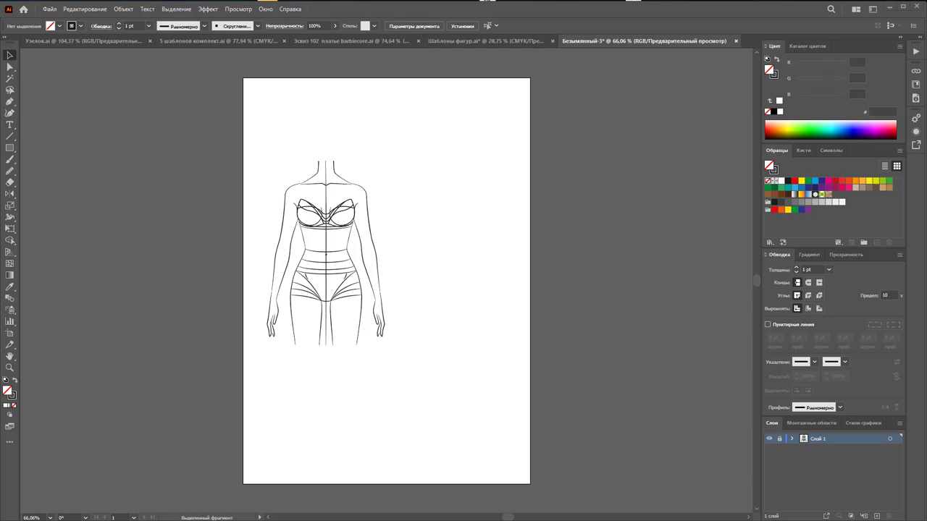
Unlock the croquis, fade the whole figure to 22% opacity, and zoom in on its chest
click(779, 439)
drag(347, 313, 213, 122)
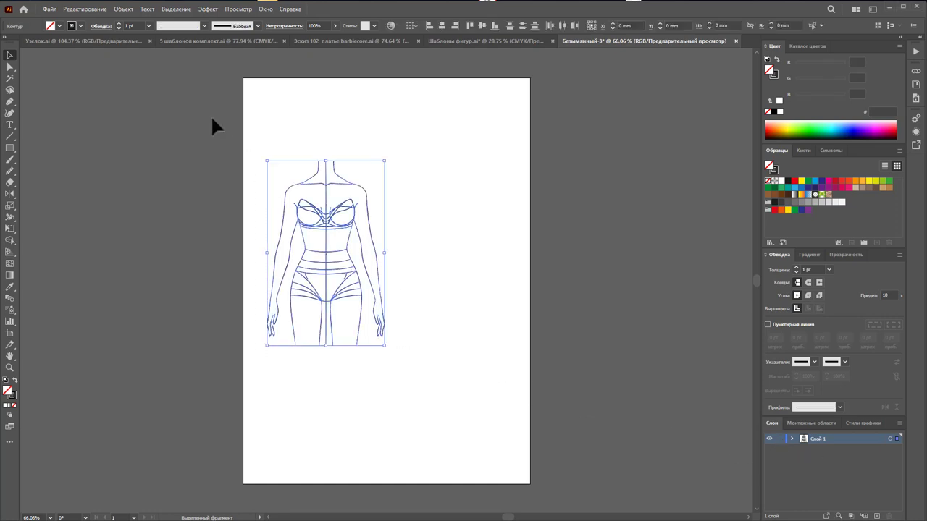
click(334, 26)
click(307, 36)
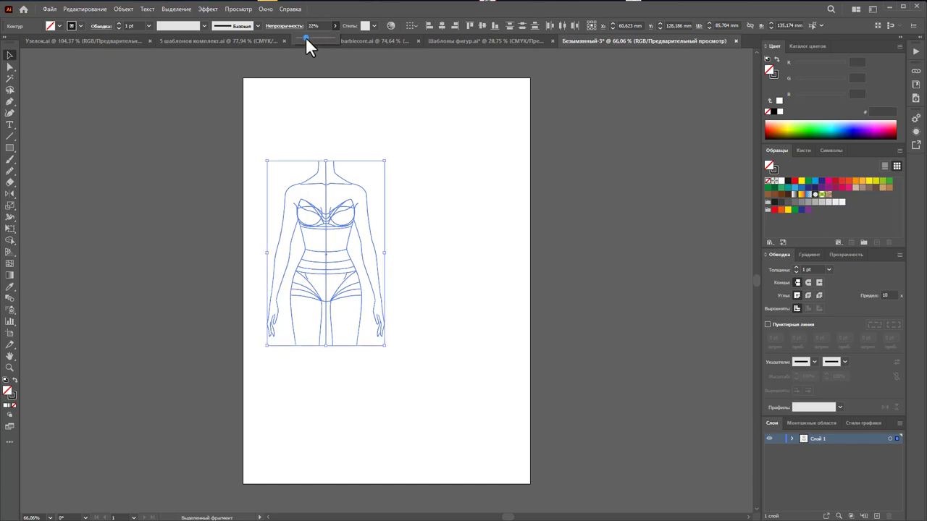
click(437, 219)
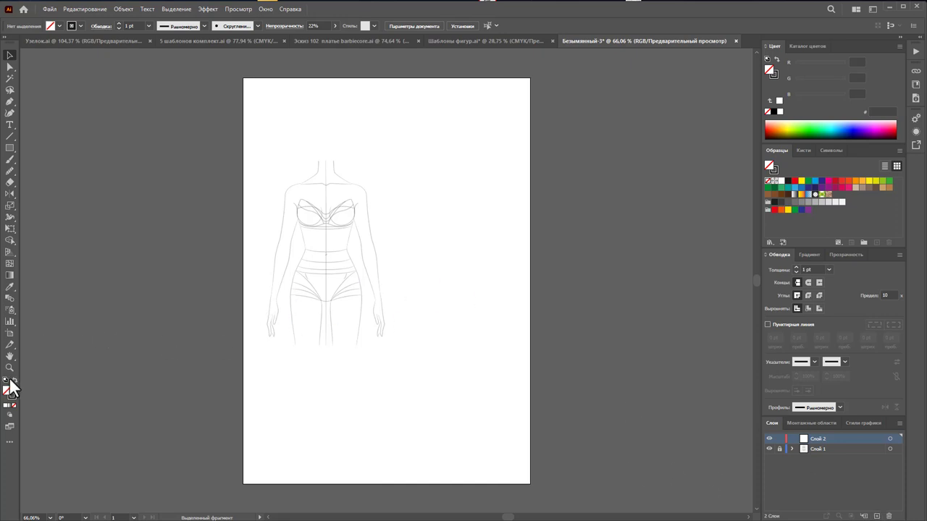
drag(294, 195, 543, 254)
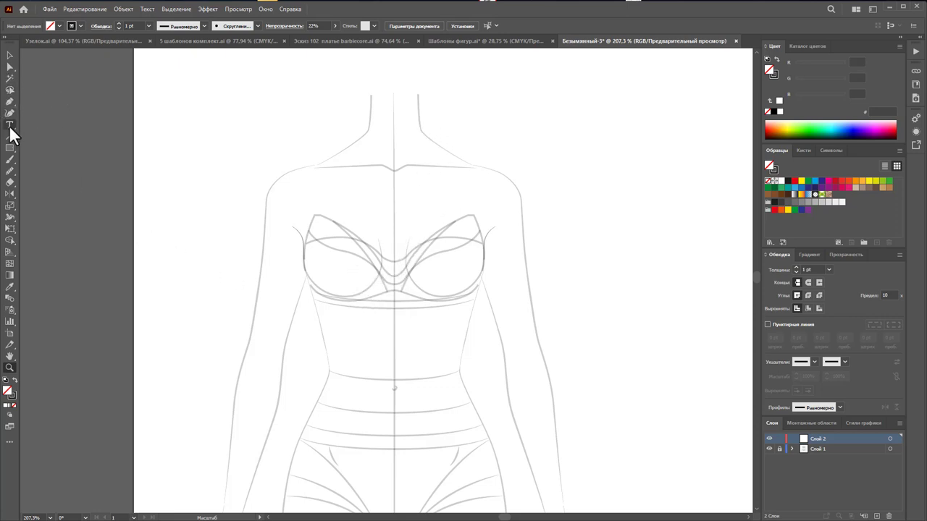
Start the wrap panel's Pen outline at the neckline with a curved point on the chest
click(9, 101)
scroll(390, 194, down, 1)
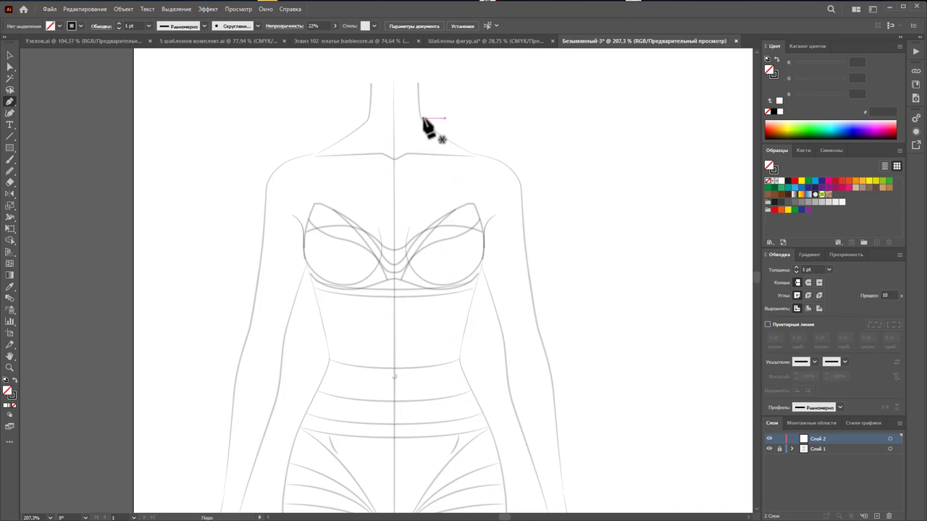
click(420, 118)
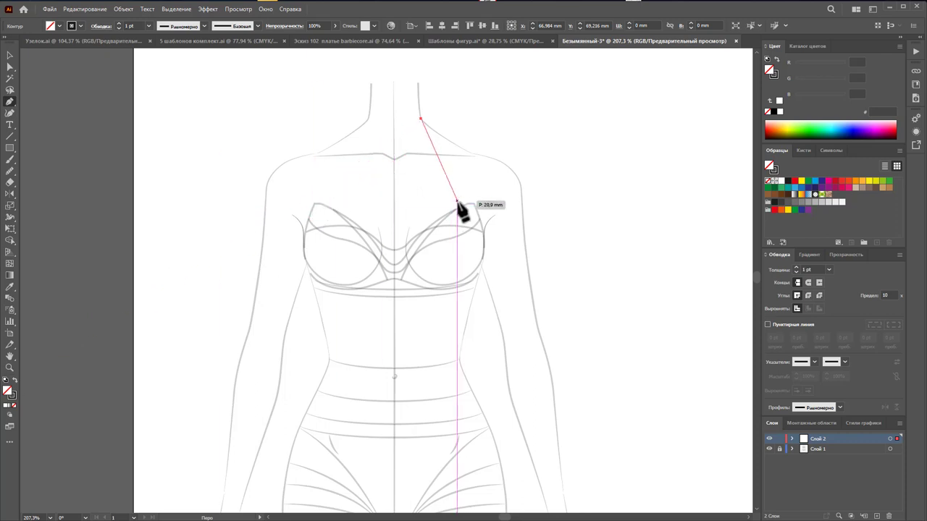
drag(433, 158, 421, 190)
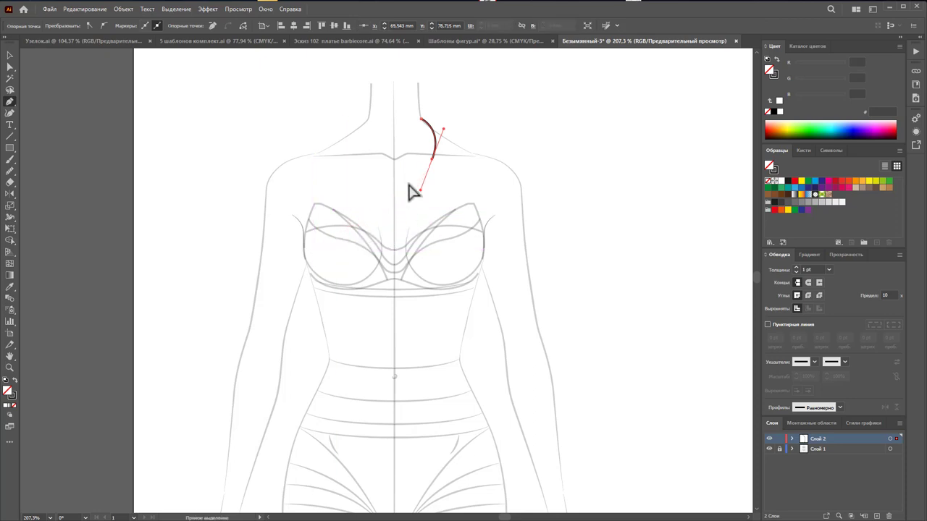
key(ctrl+z)
drag(415, 165, 398, 192)
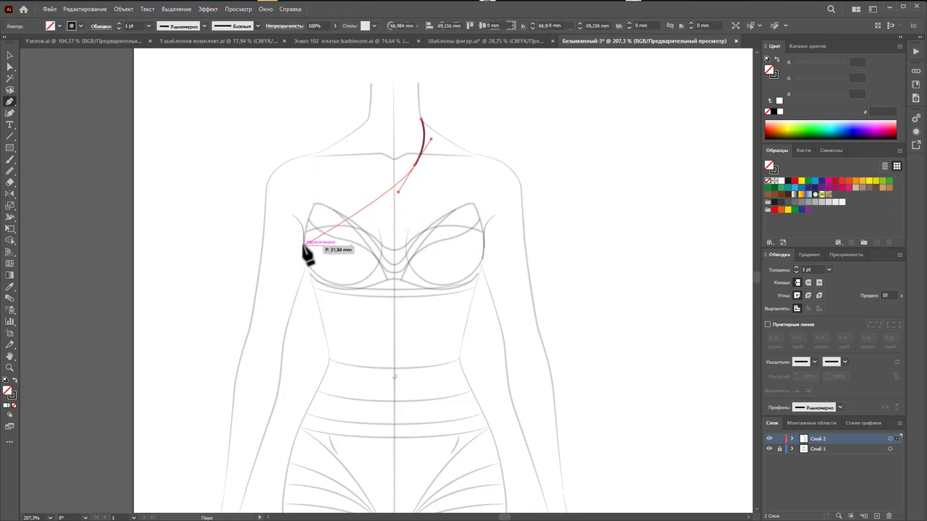
Carry the panel outline around the left bust to the waist, up to the right shoulder, and close it
drag(304, 245, 301, 269)
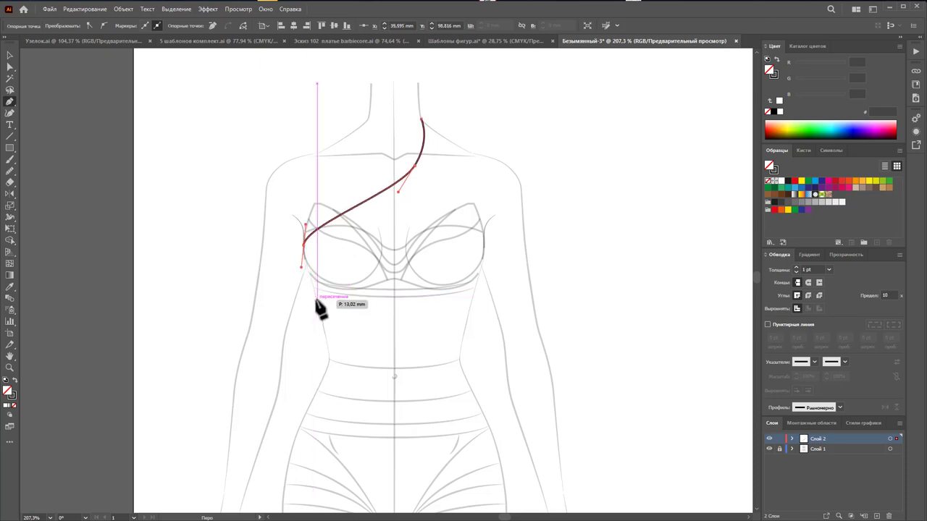
drag(323, 327, 323, 336)
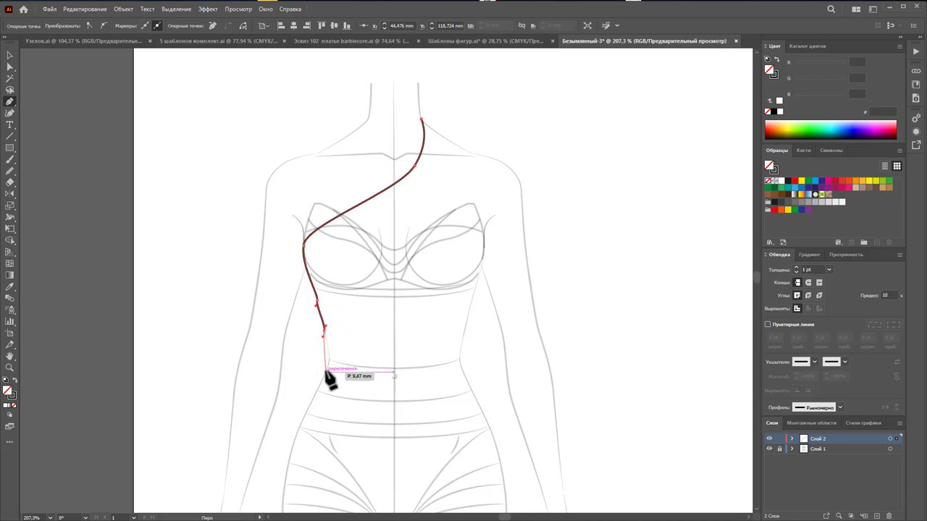
click(325, 371)
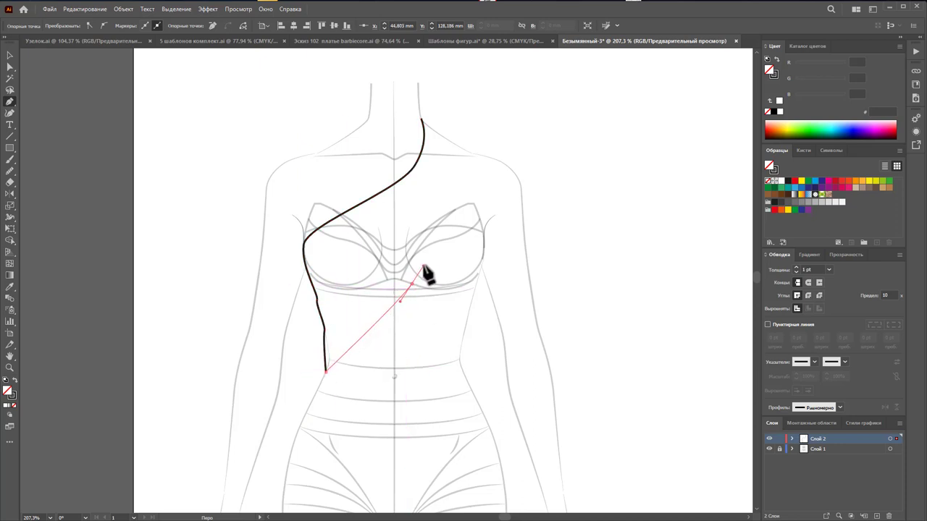
drag(423, 267, 431, 252)
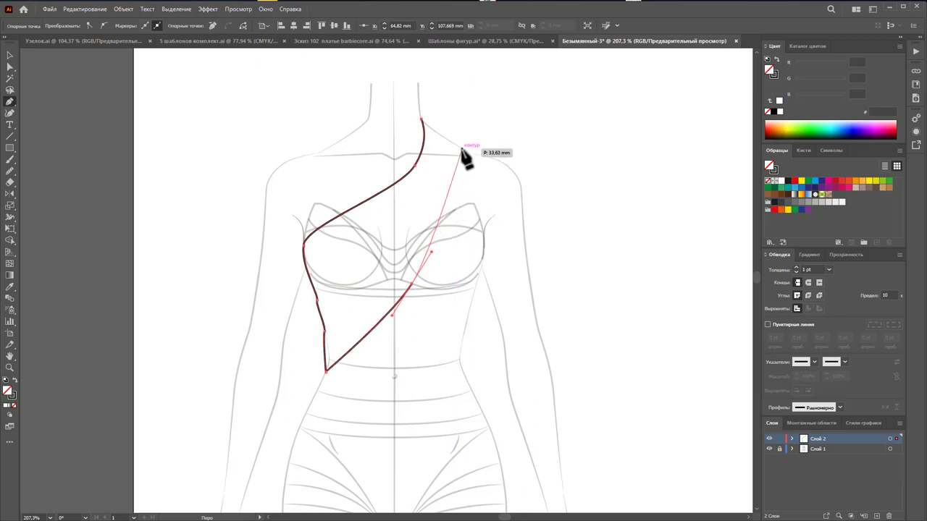
click(462, 150)
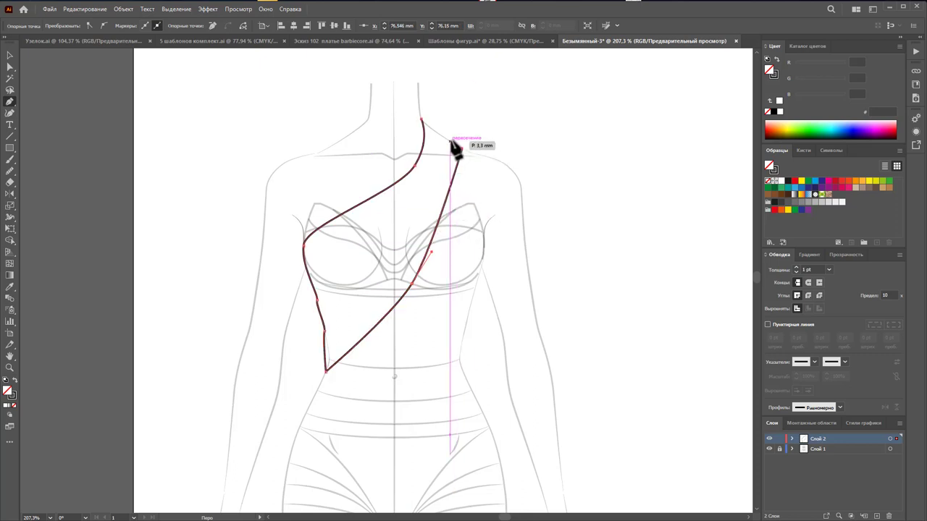
click(423, 117)
ctrl+click(425, 118)
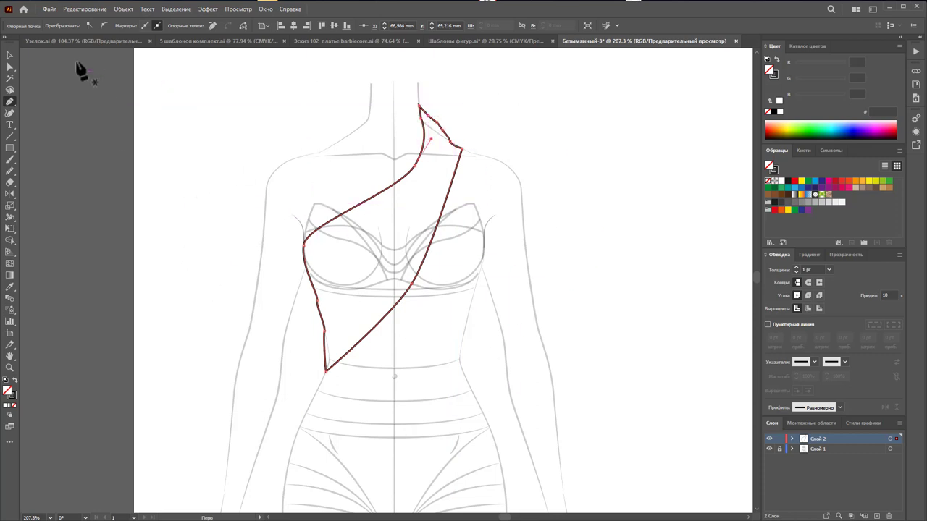
click(10, 67)
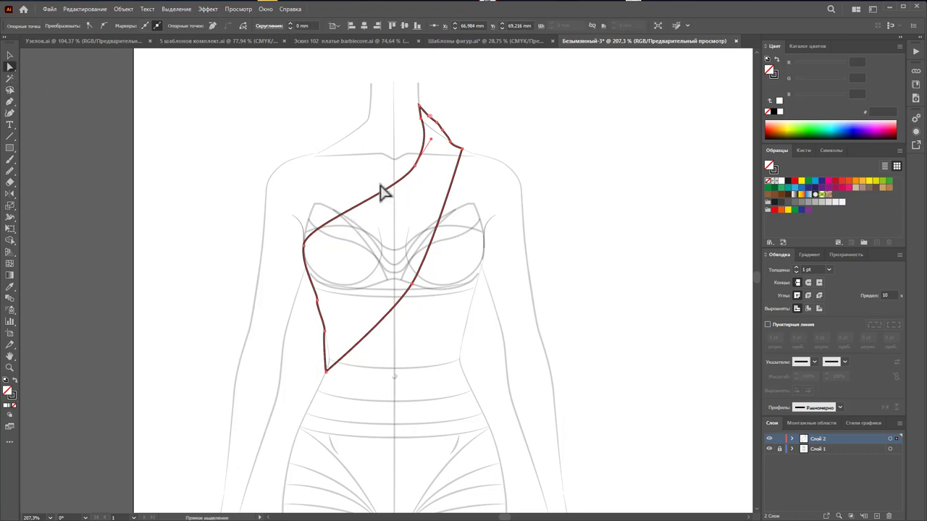
Reshape the panel's neckline and draw two curved drape lines from the left edge to the shoulder
mouse_move(410, 173)
mouse_down()
mouse_move(396, 162)
mouse_move(405, 166)
mouse_up()
click(511, 211)
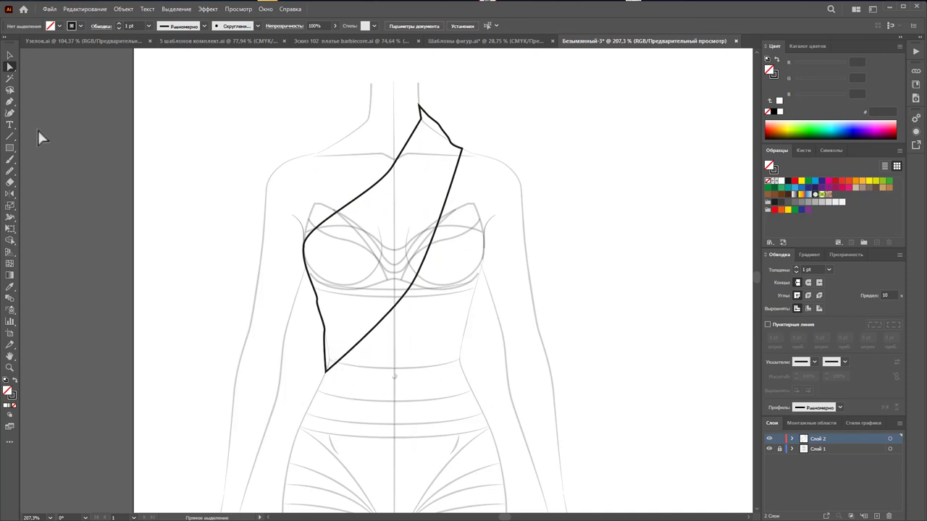
click(325, 328)
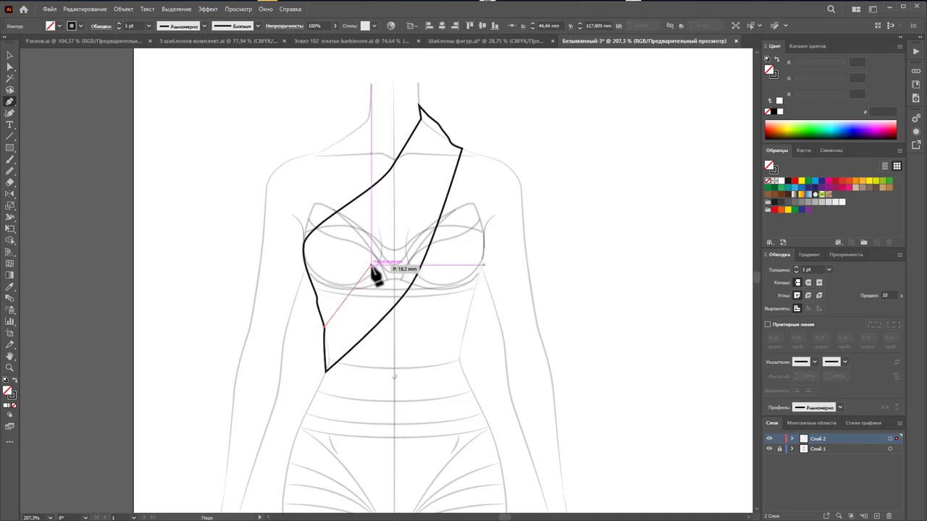
drag(425, 176, 444, 149)
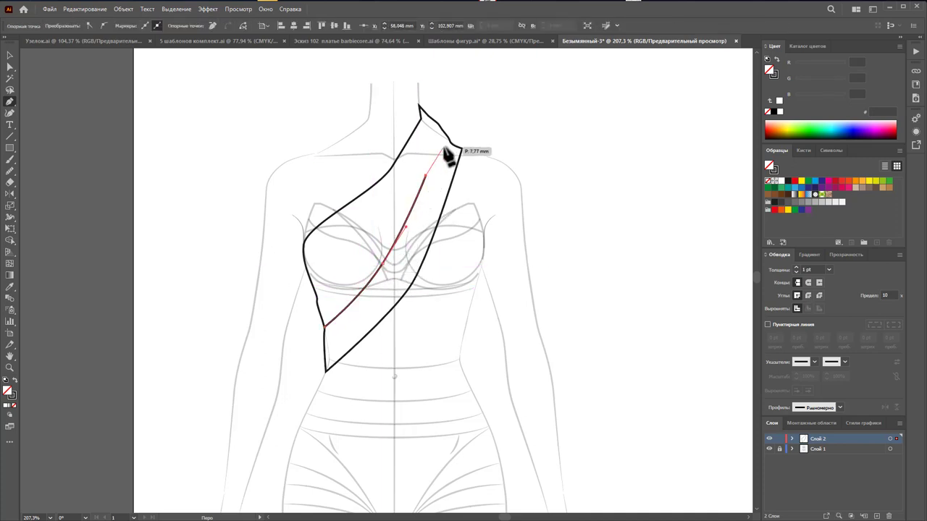
key(Escape)
click(317, 299)
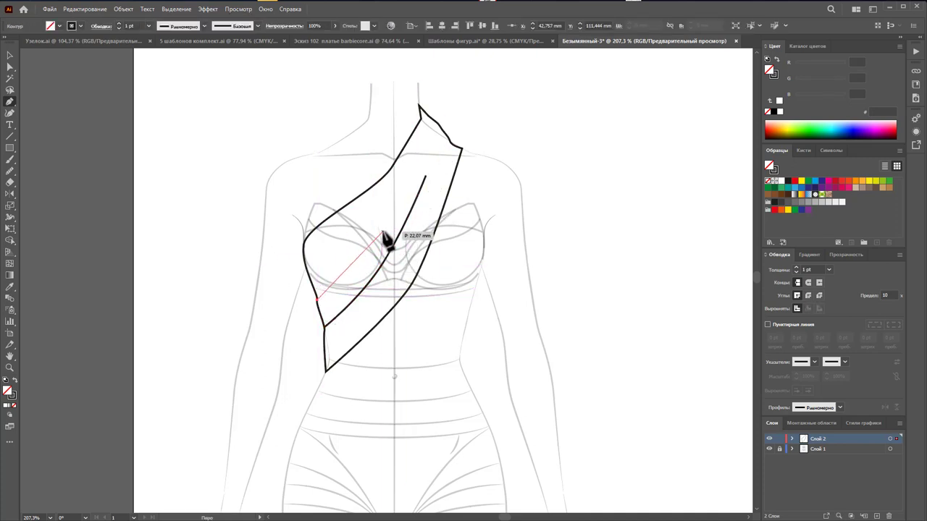
drag(386, 222, 404, 194)
click(428, 150)
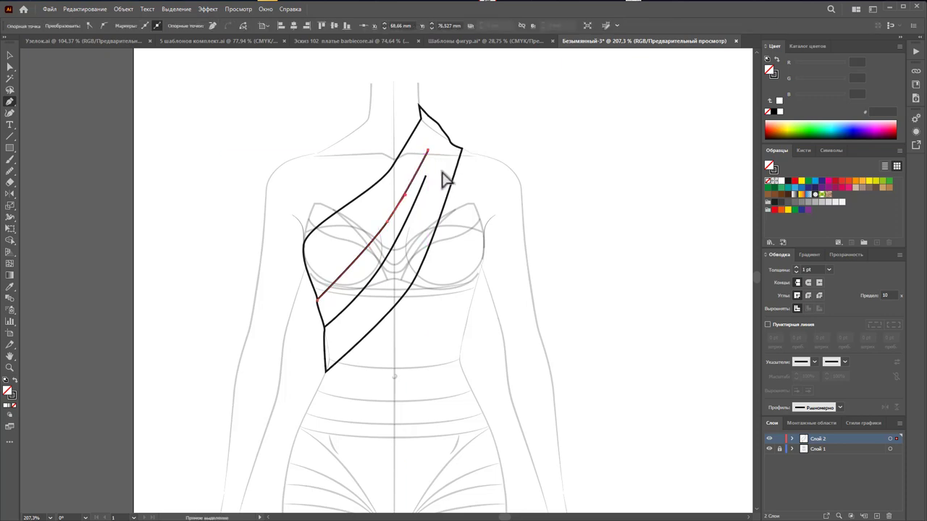
ctrl+click(440, 182)
Add two short fold lines running down from near the right shoulder
click(450, 145)
click(437, 186)
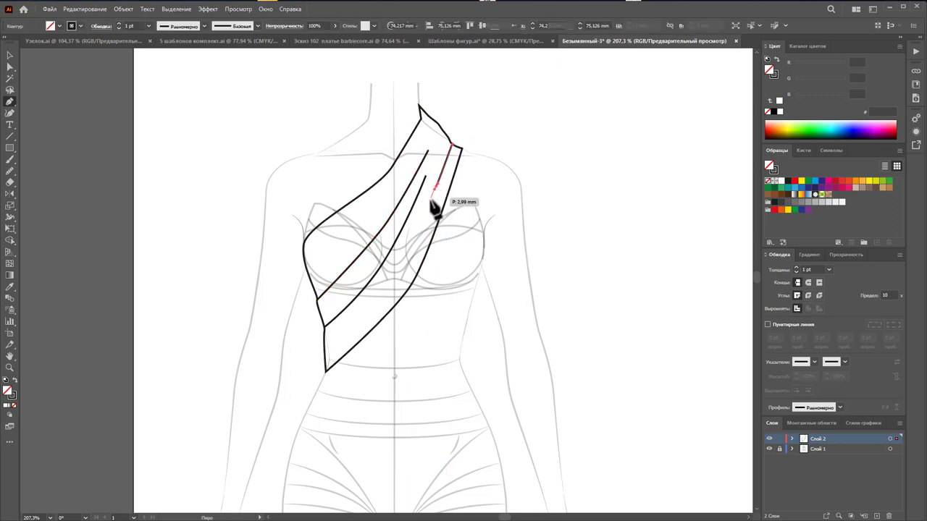
ctrl+click(420, 234)
click(435, 124)
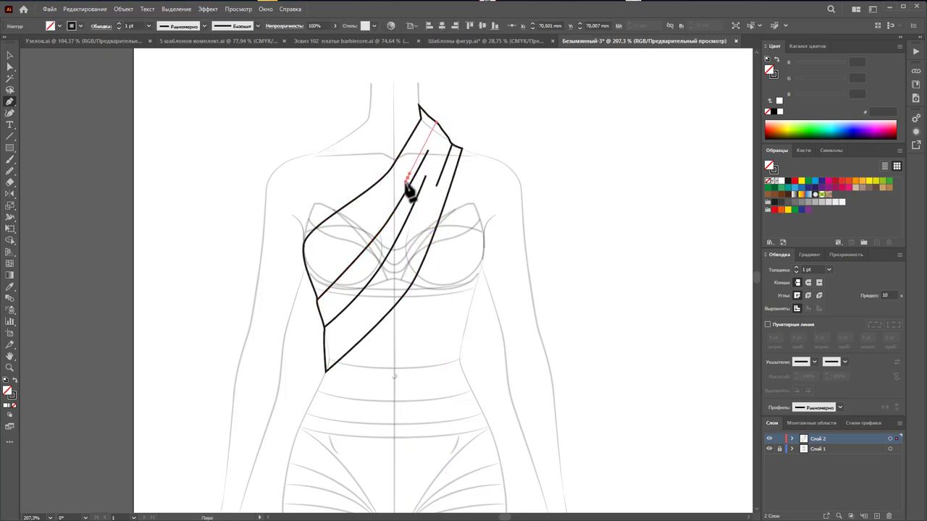
ctrl+click(408, 280)
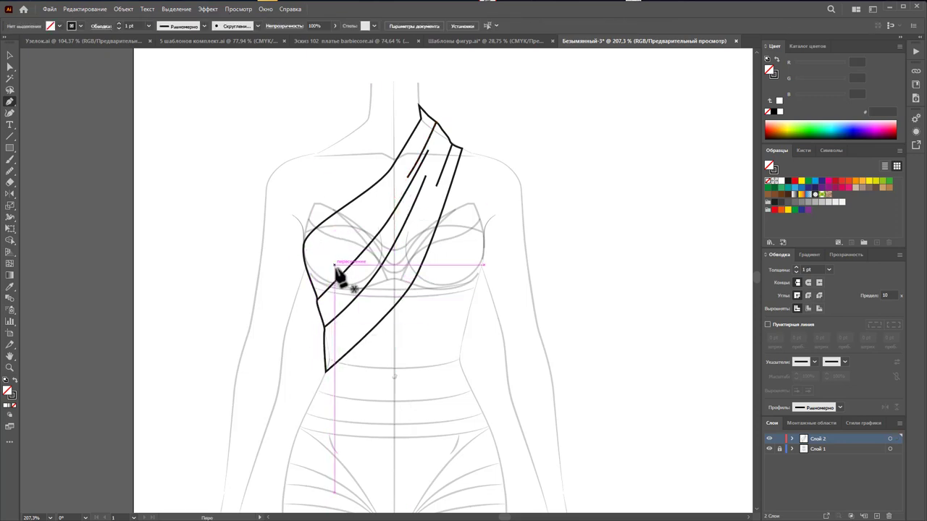
Draw a closed narrow shape along the panel's left edge from bust to waist
click(337, 351)
mouse_move(324, 244)
mouse_down()
mouse_move(342, 211)
mouse_move(324, 319)
mouse_up()
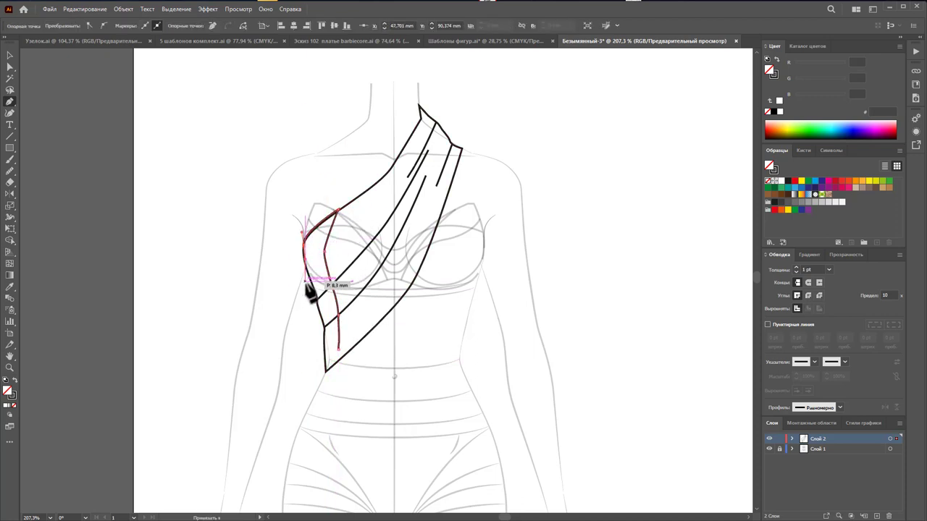
click(325, 370)
click(337, 352)
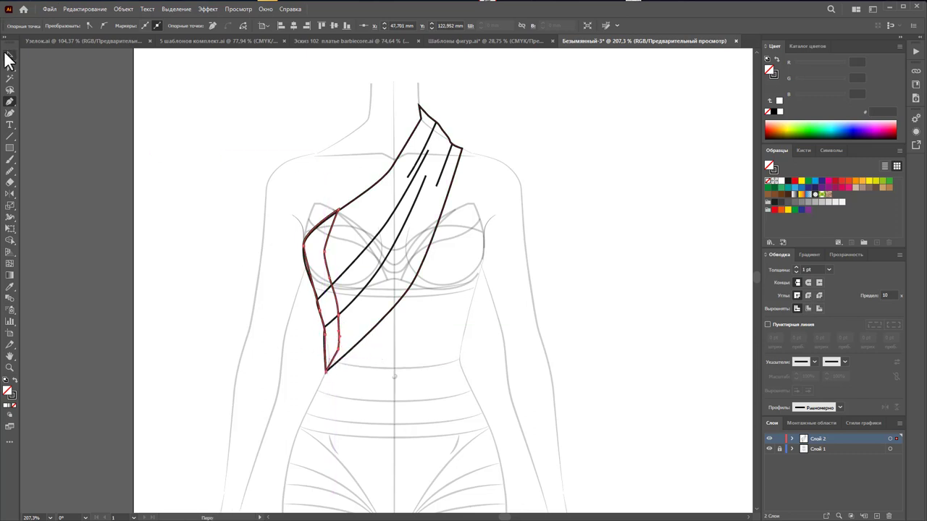
click(7, 55)
Fill the left-edge strip black and draw a shadow shape from the bust down to the waist
click(13, 385)
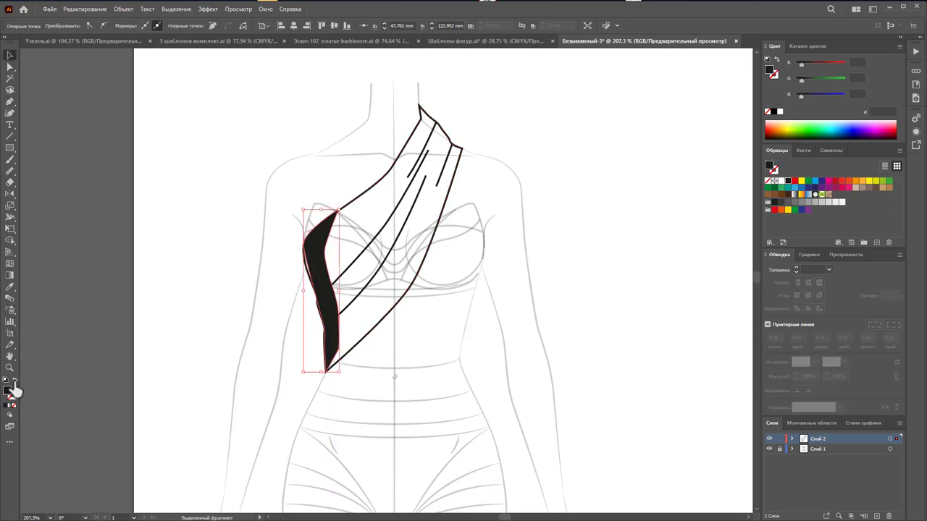
click(236, 255)
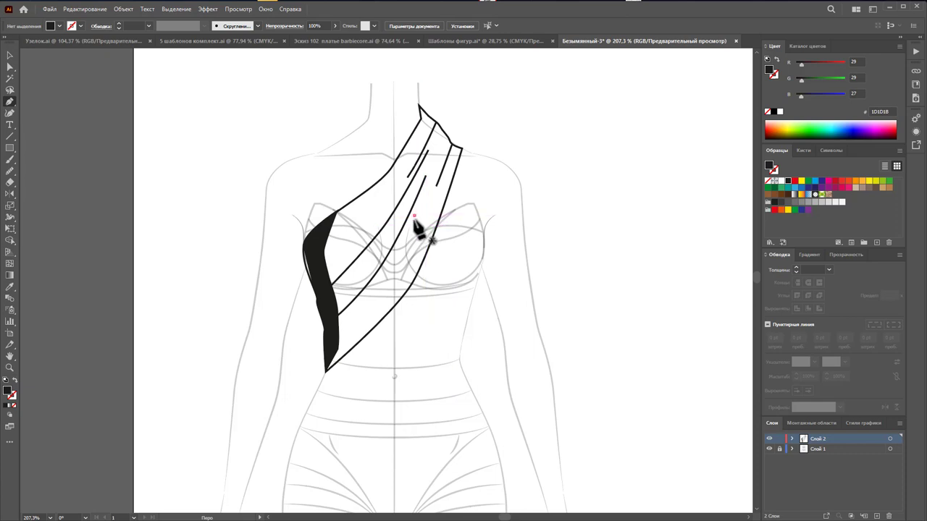
click(421, 194)
click(342, 349)
click(328, 369)
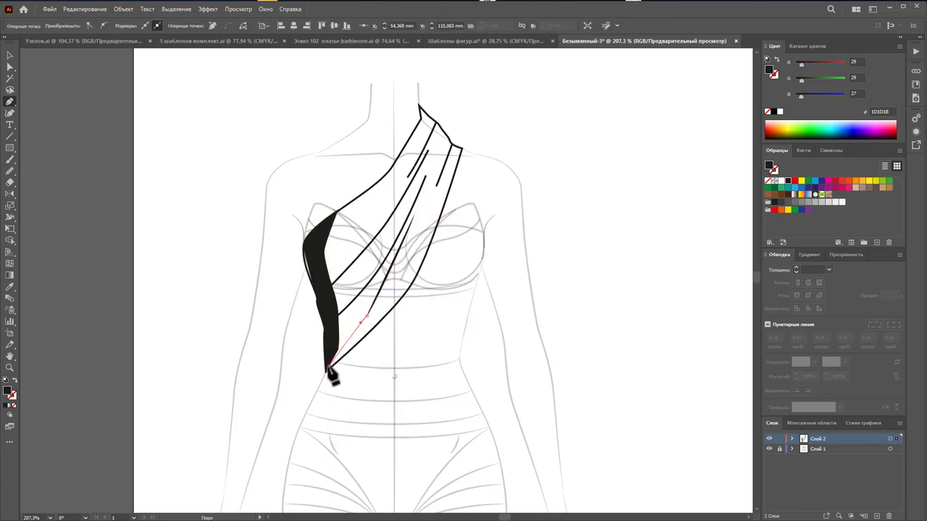
click(371, 310)
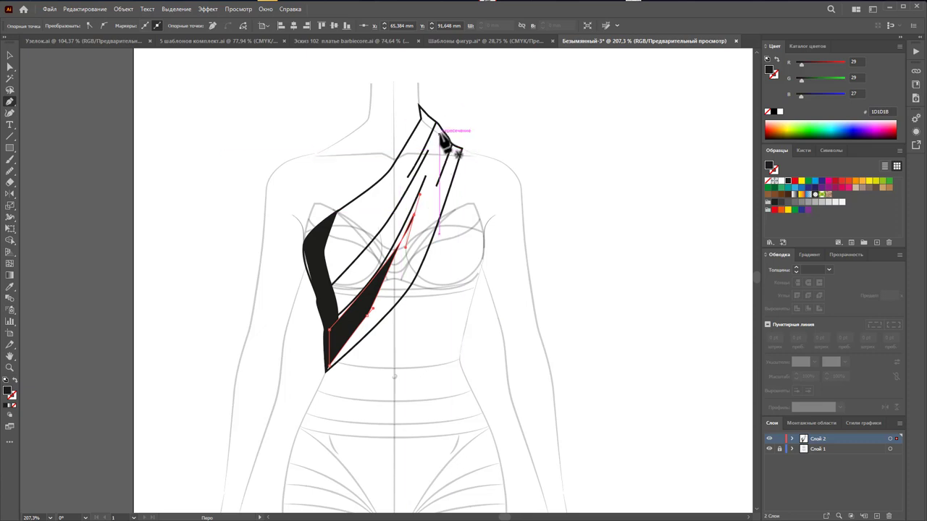
click(420, 108)
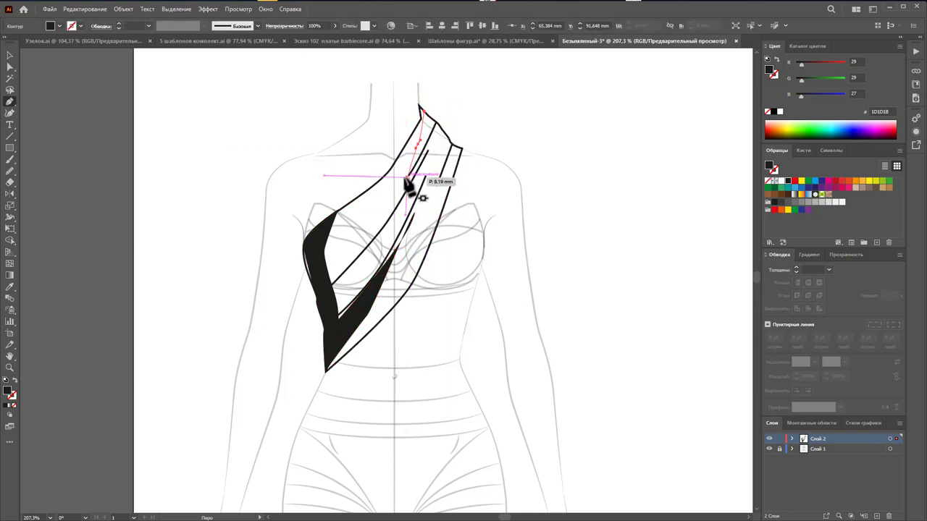
Draw two thin shadow slivers running down from the neck and shoulder along the strap
click(388, 211)
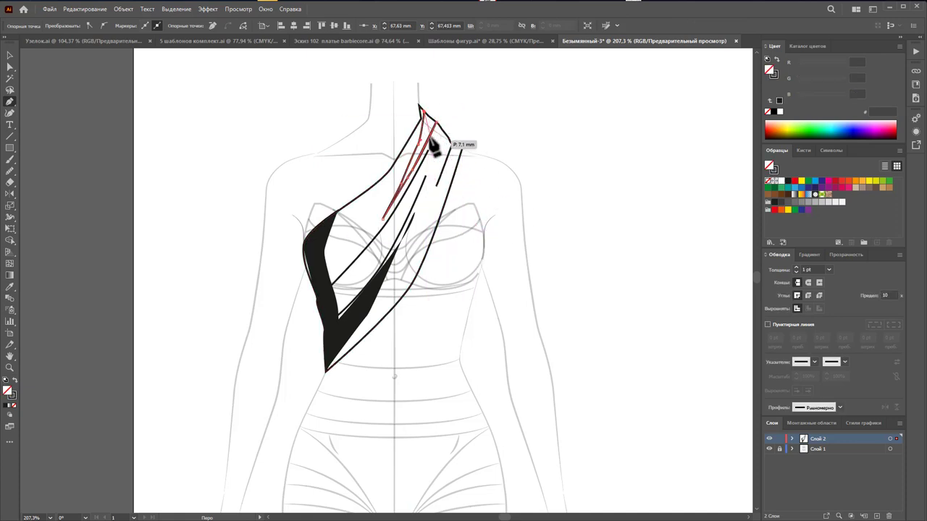
click(416, 200)
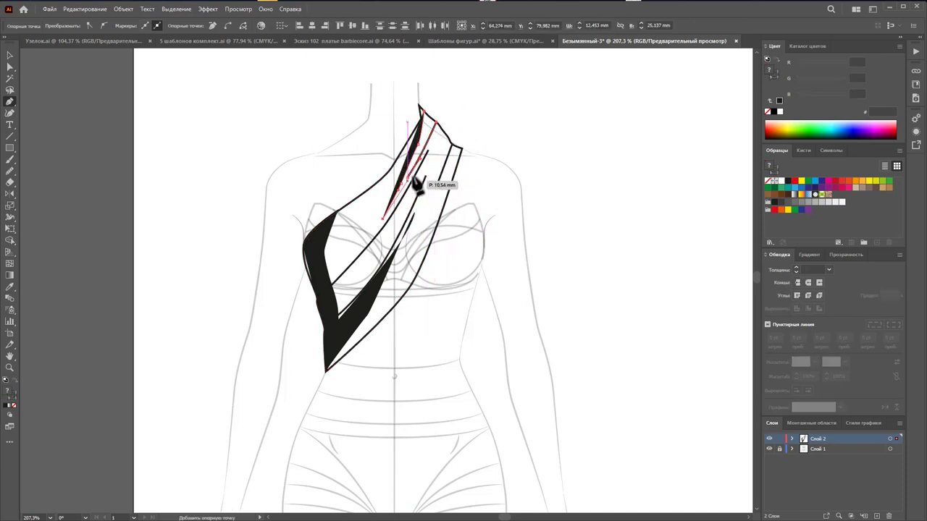
drag(428, 139, 427, 124)
click(444, 129)
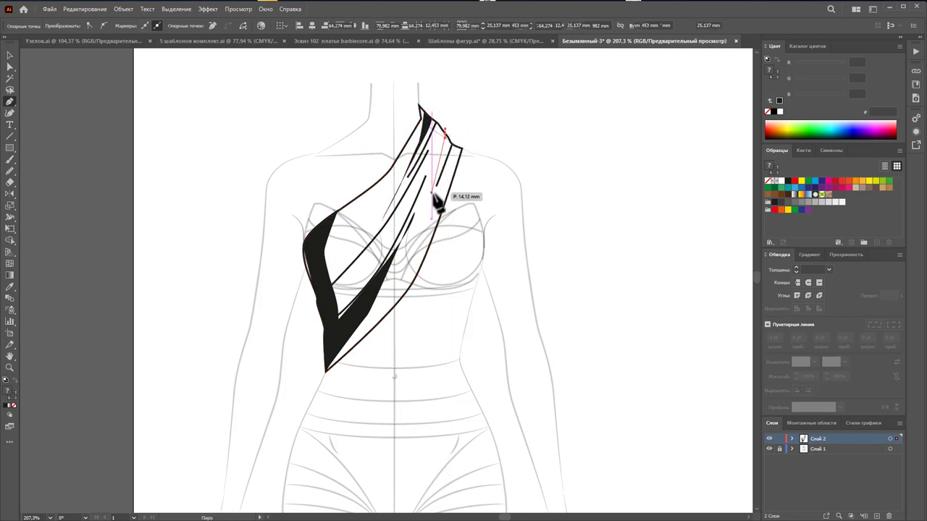
click(424, 213)
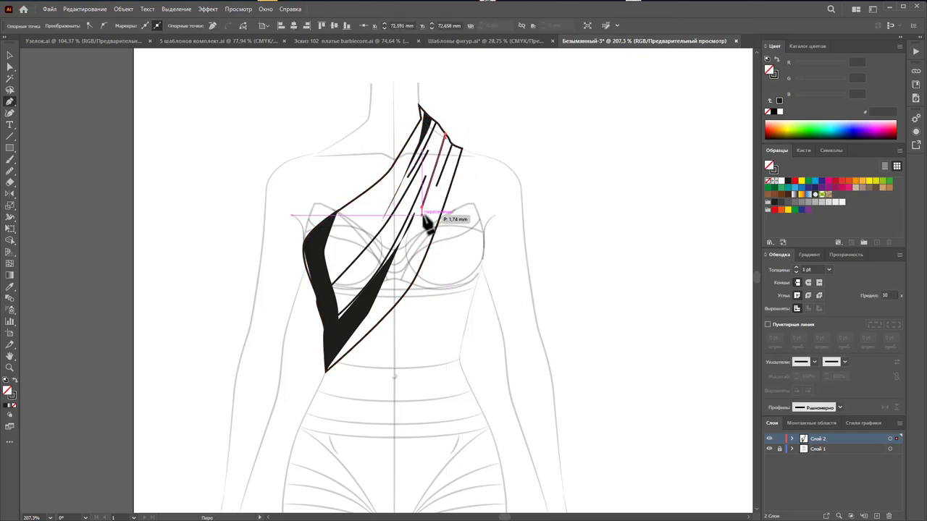
click(446, 136)
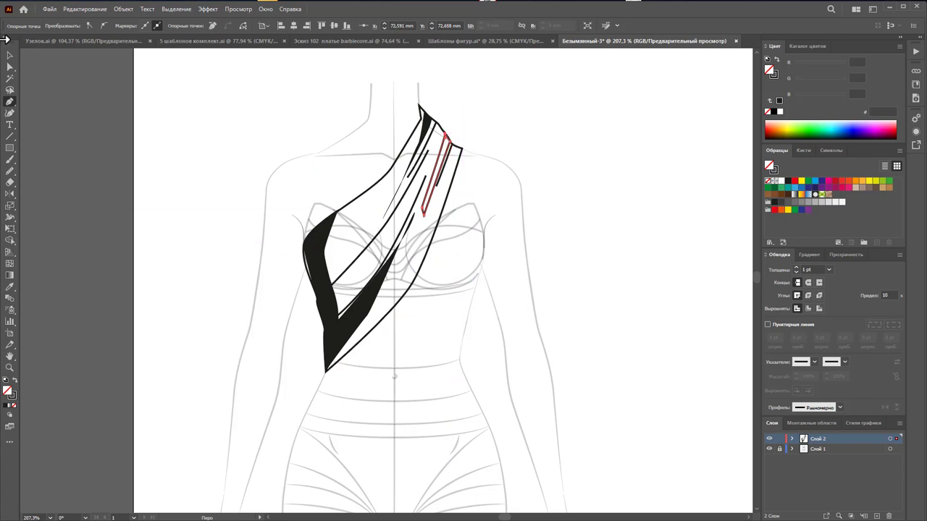
click(10, 55)
Fill the new sliver black, then set the left shadow and both shoulder slivers to 8% opacity
click(14, 384)
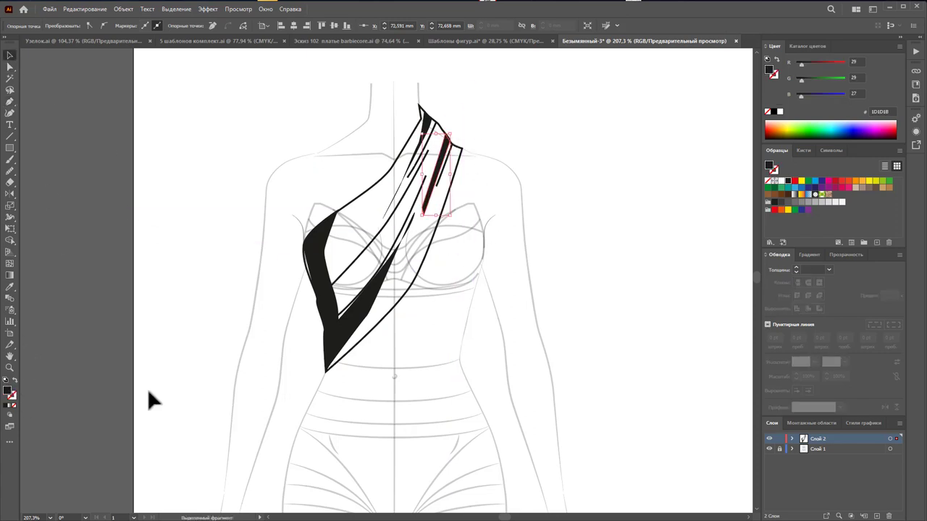
shift+click(358, 327)
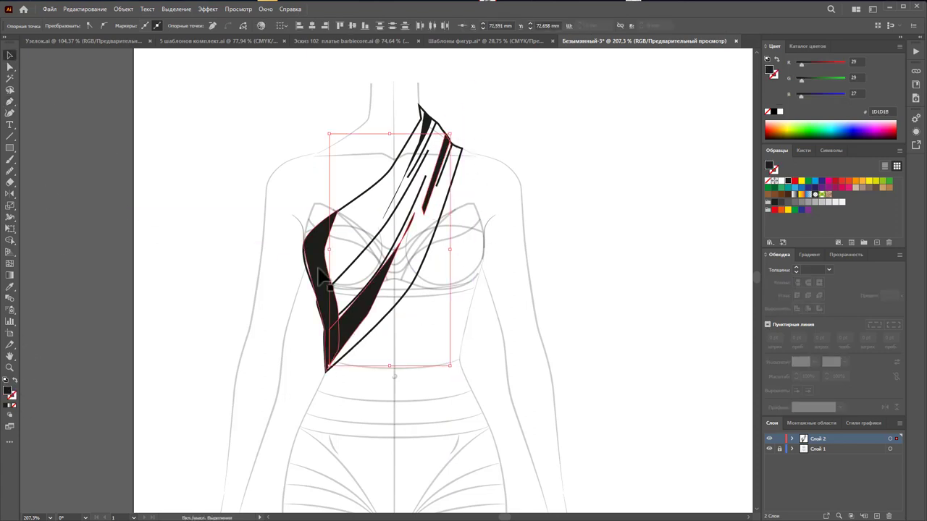
shift+click(427, 126)
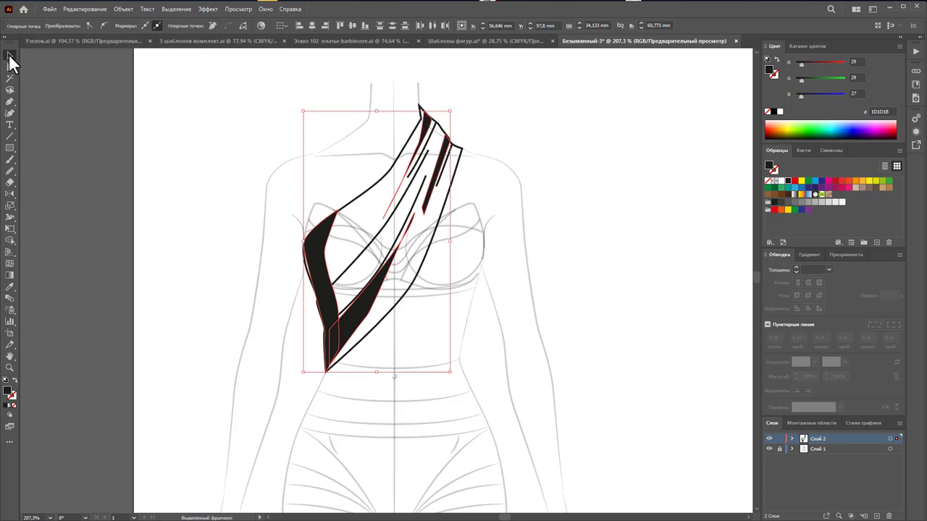
click(463, 155)
click(432, 138)
shift+click(334, 289)
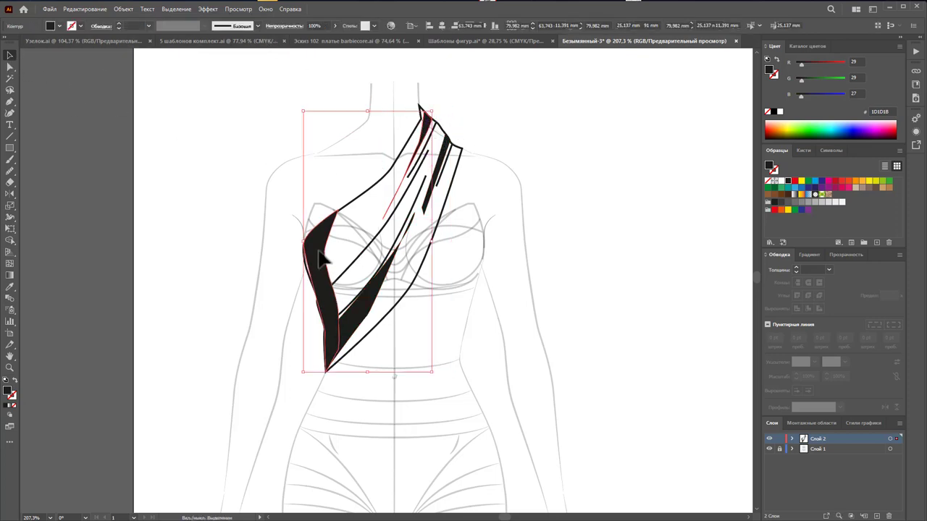
shift+click(432, 149)
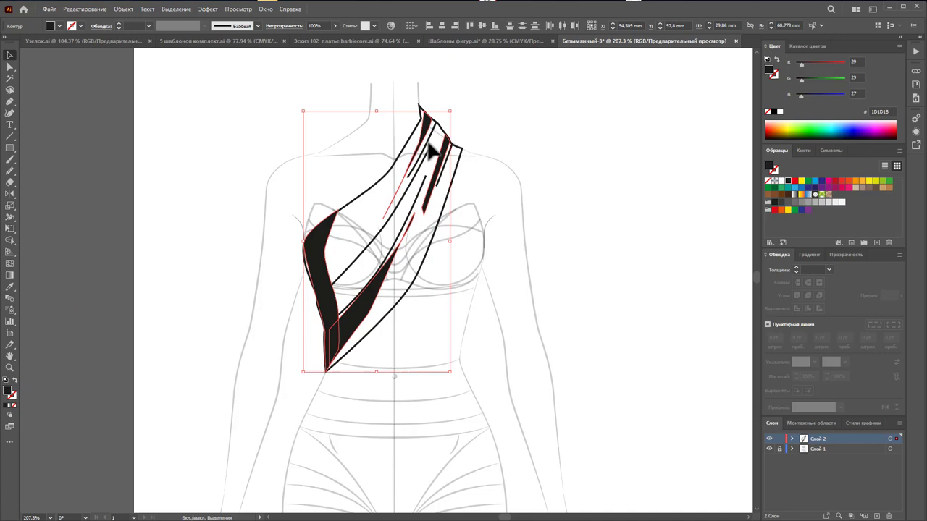
click(335, 25)
click(300, 38)
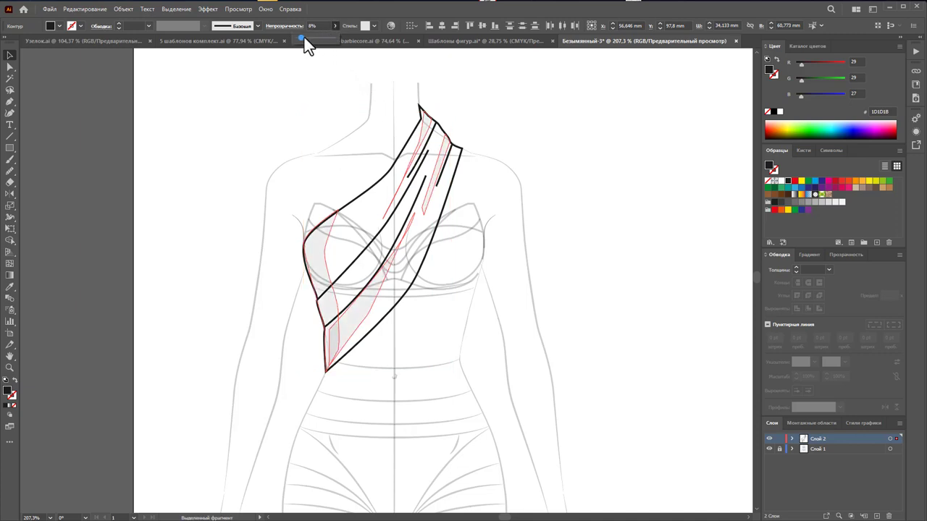
click(562, 194)
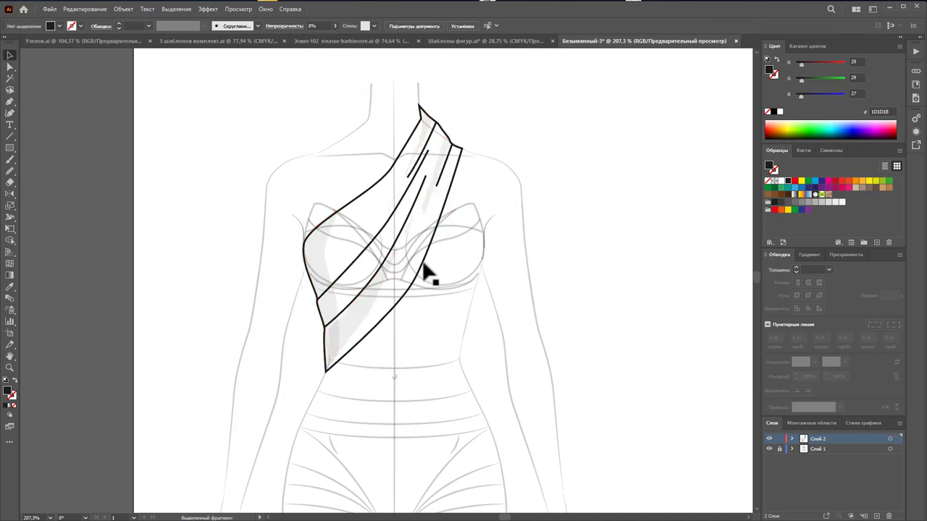
Fill the outer drape shape with white
click(425, 259)
click(777, 182)
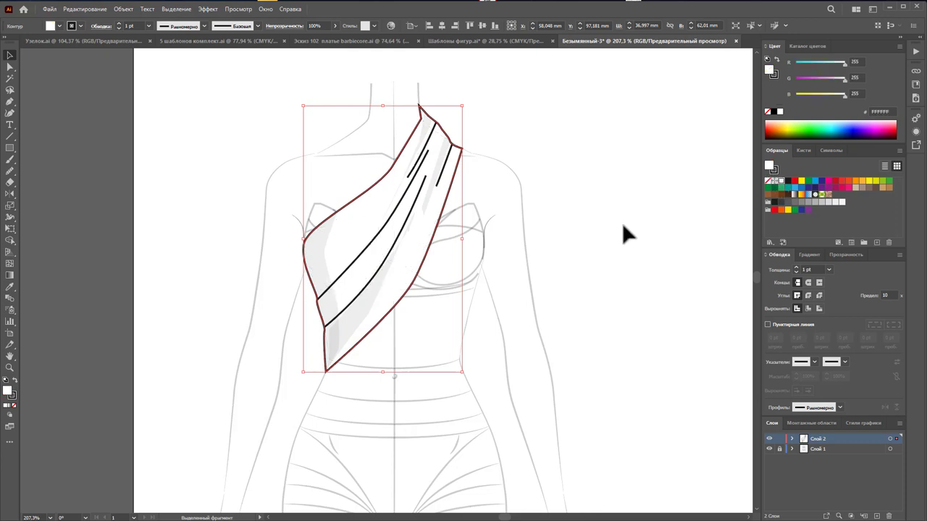
click(621, 224)
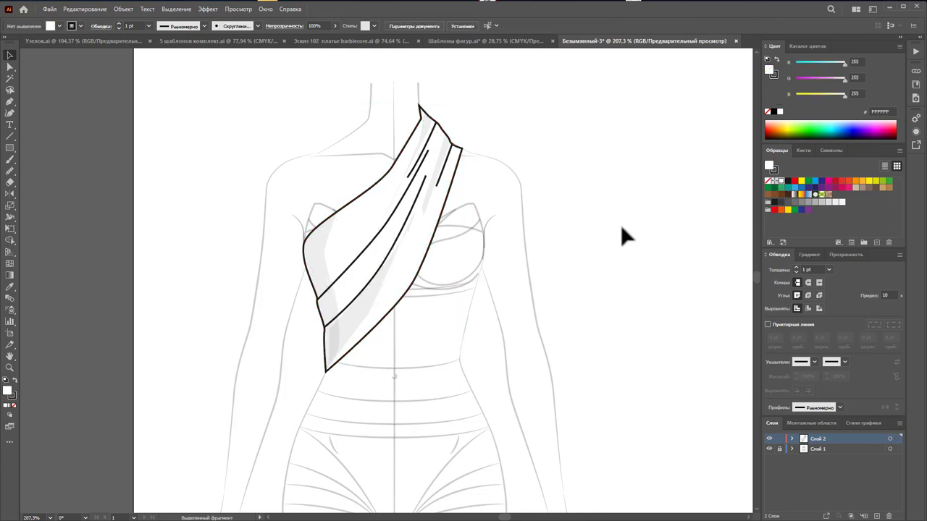
Give the inner fold lines a both-ends tapered width profile and a 0.5 pt stroke
click(378, 243)
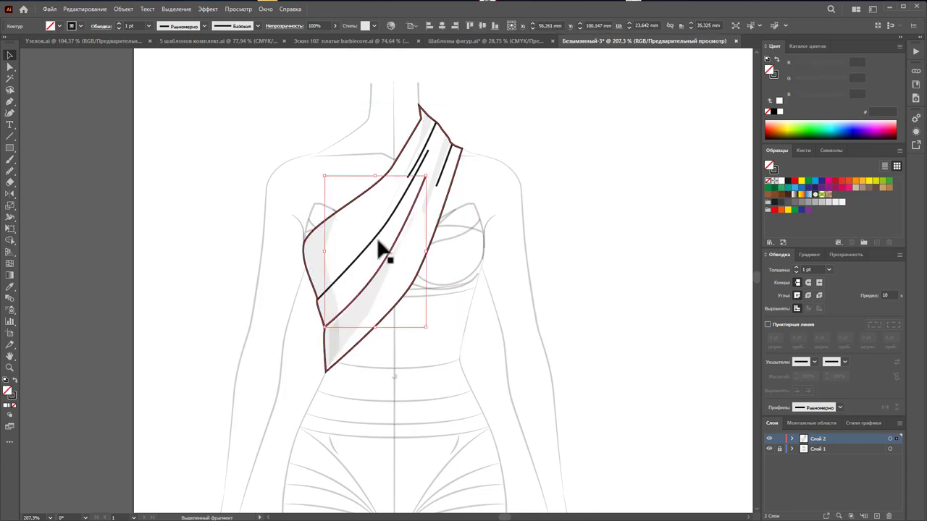
shift+click(429, 171)
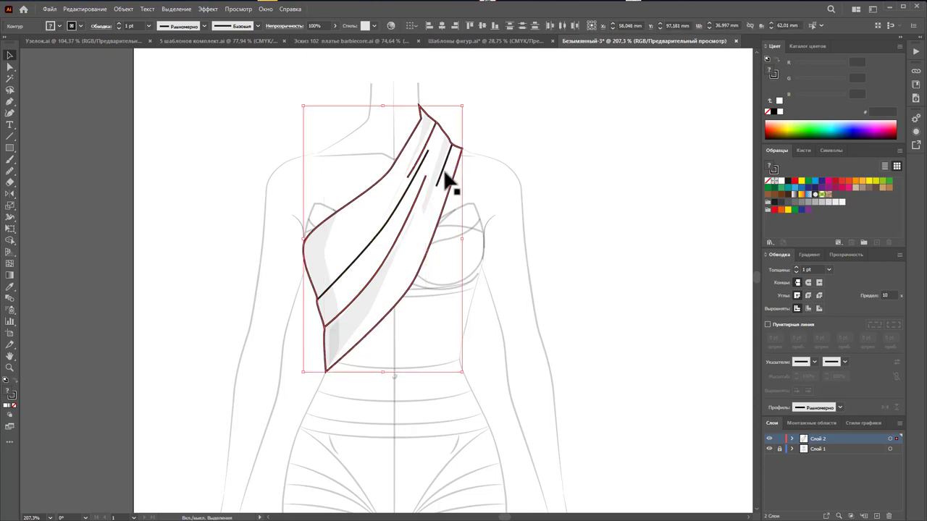
shift+click(407, 192)
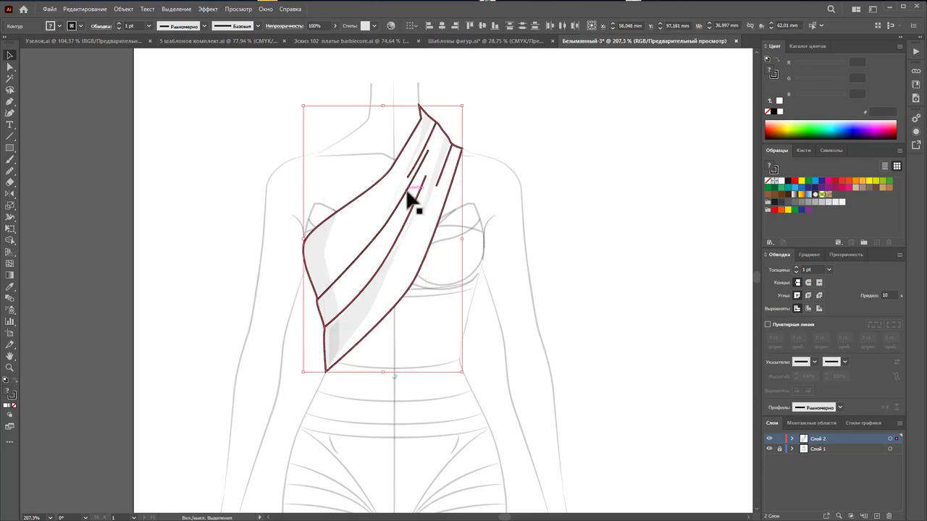
shift+click(426, 233)
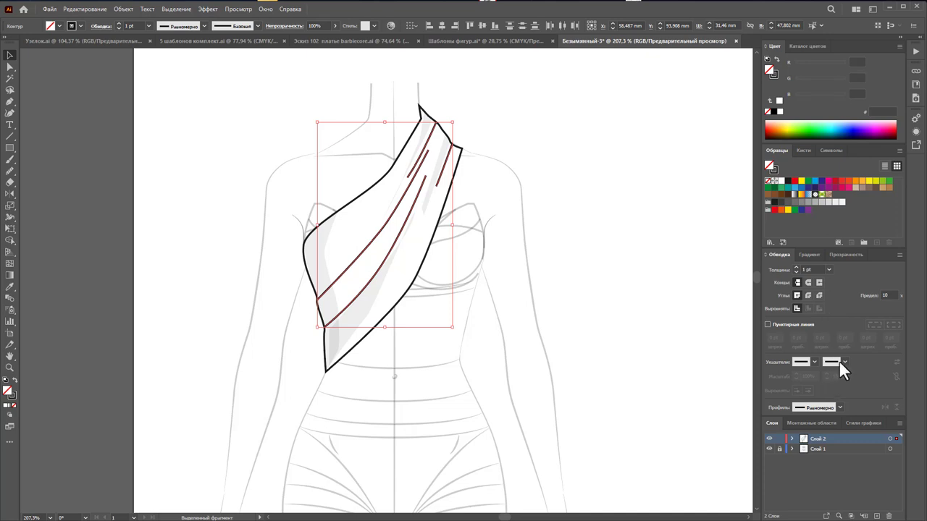
click(840, 408)
click(811, 439)
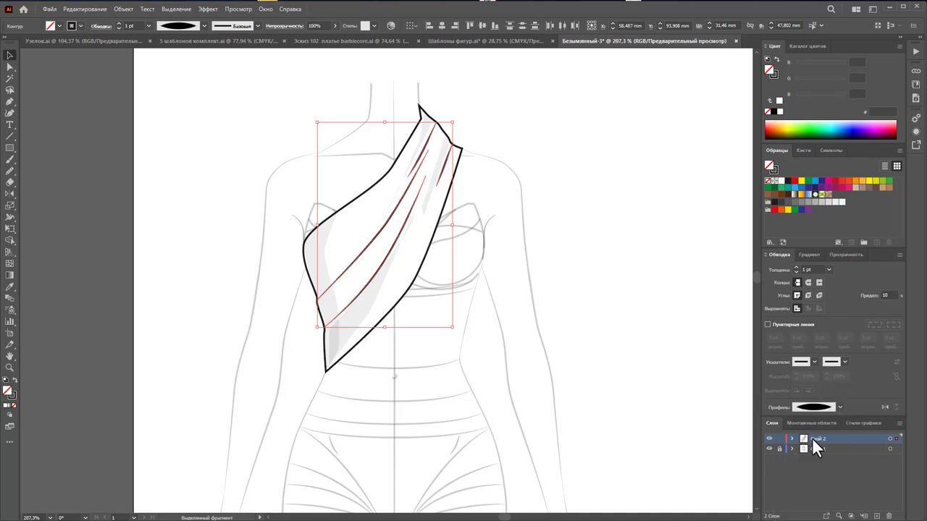
click(828, 270)
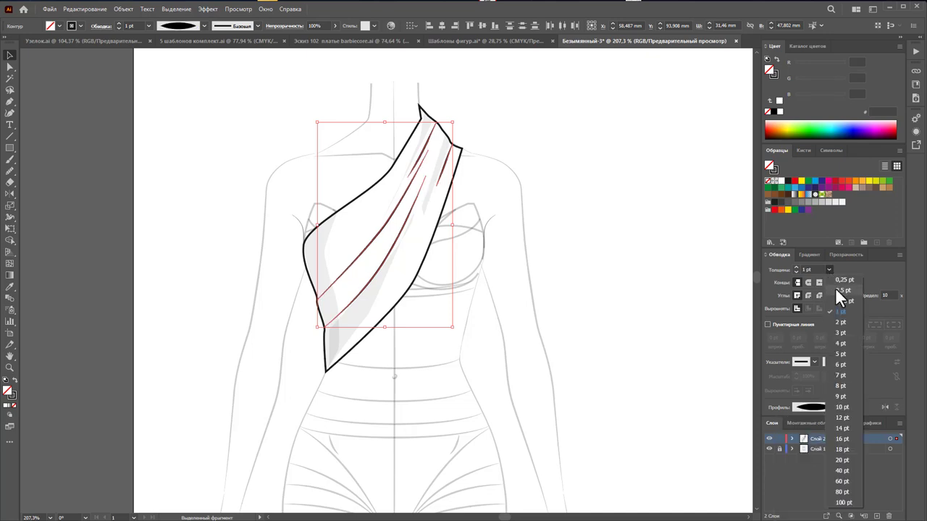
click(834, 287)
click(635, 266)
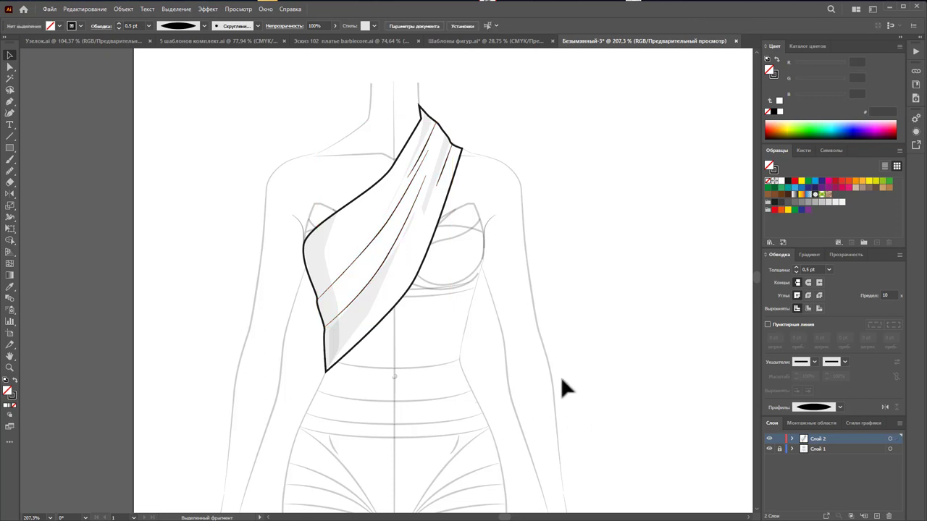
drag(585, 401, 221, 124)
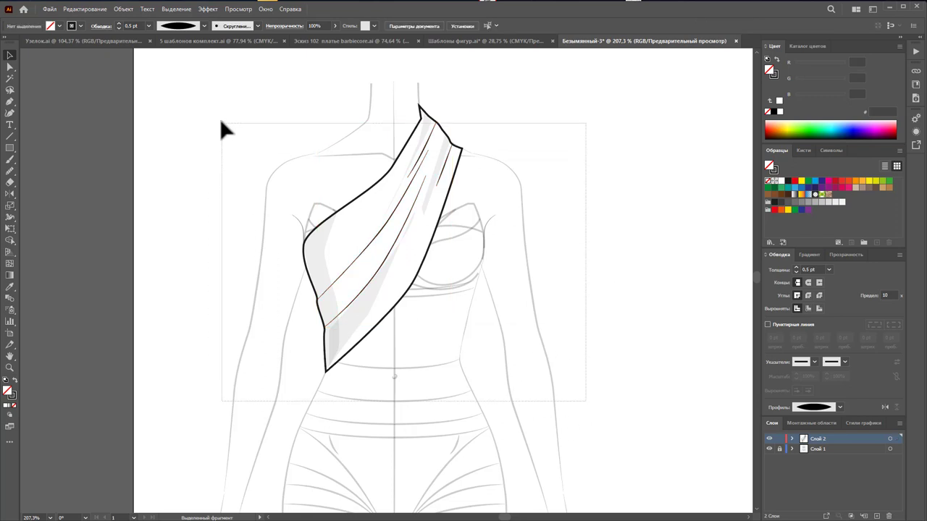
click(409, 150)
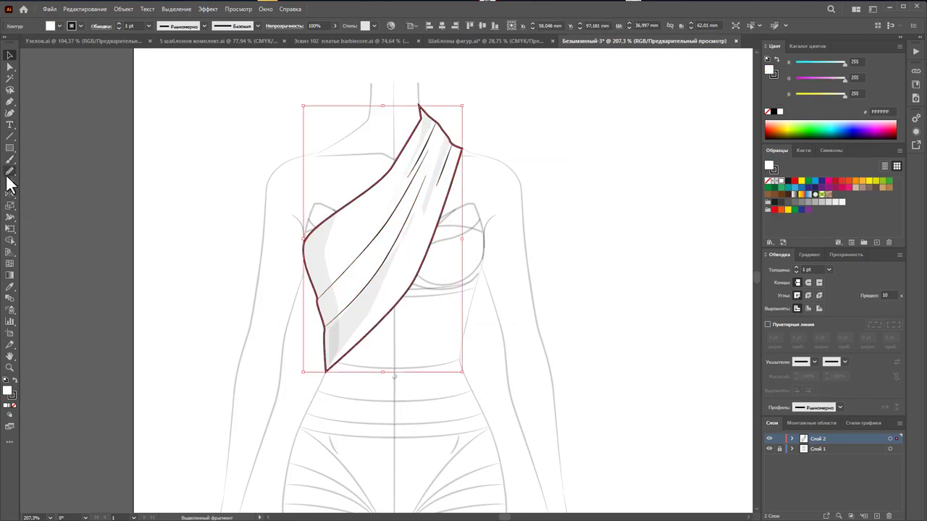
Convert the drape's shoulder anchor into a smooth curve point
click(9, 73)
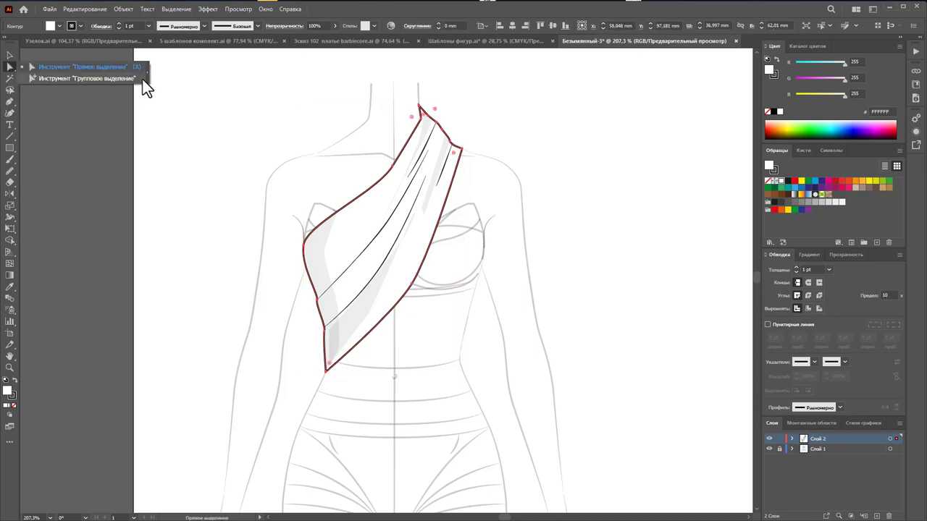
click(71, 68)
click(9, 114)
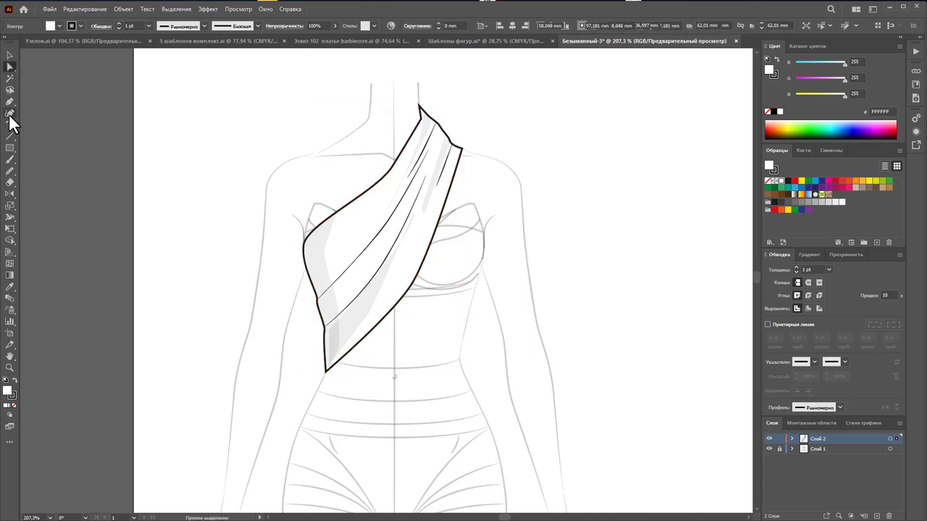
drag(9, 102, 150, 115)
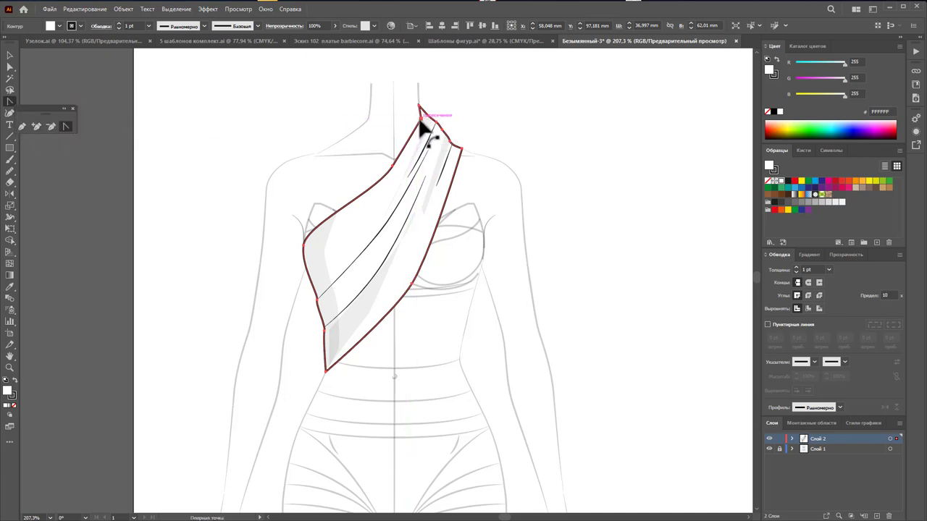
drag(420, 121, 409, 142)
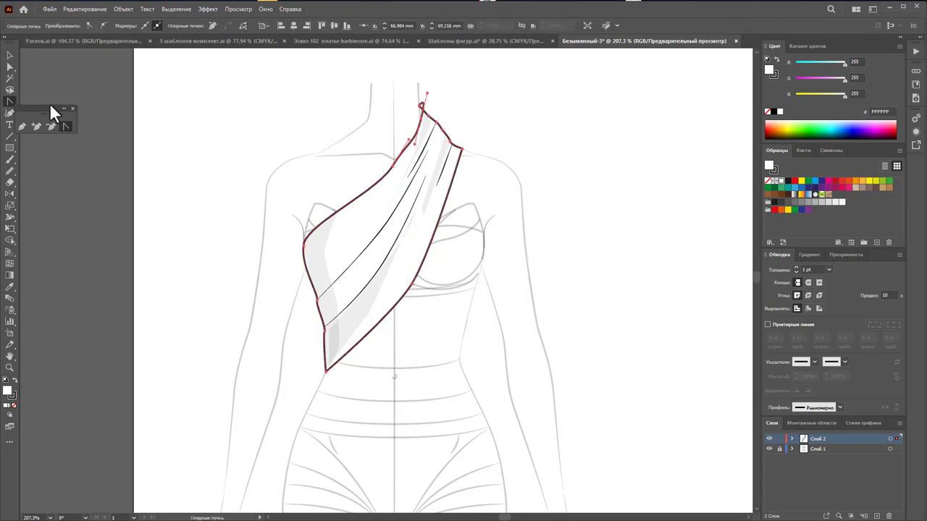
Delete the extra upper-left anchor and reshape the edge and pointed top into a smooth curve
click(51, 126)
click(355, 192)
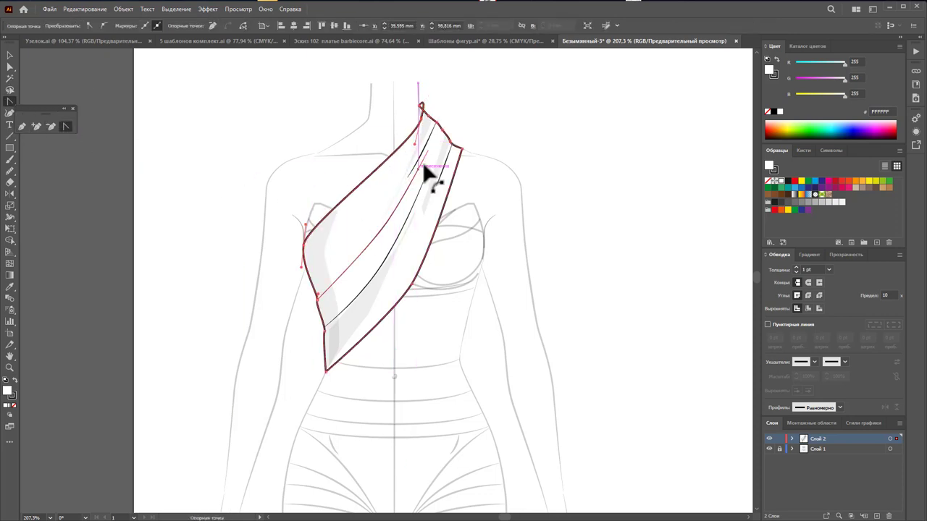
mouse_move(417, 145)
mouse_down()
mouse_move(362, 223)
mouse_move(378, 210)
mouse_up()
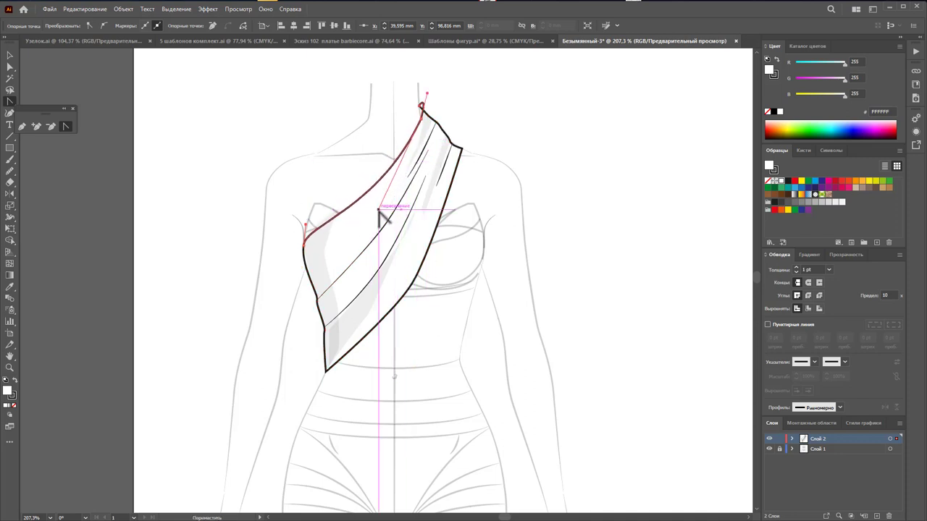
drag(378, 209, 382, 218)
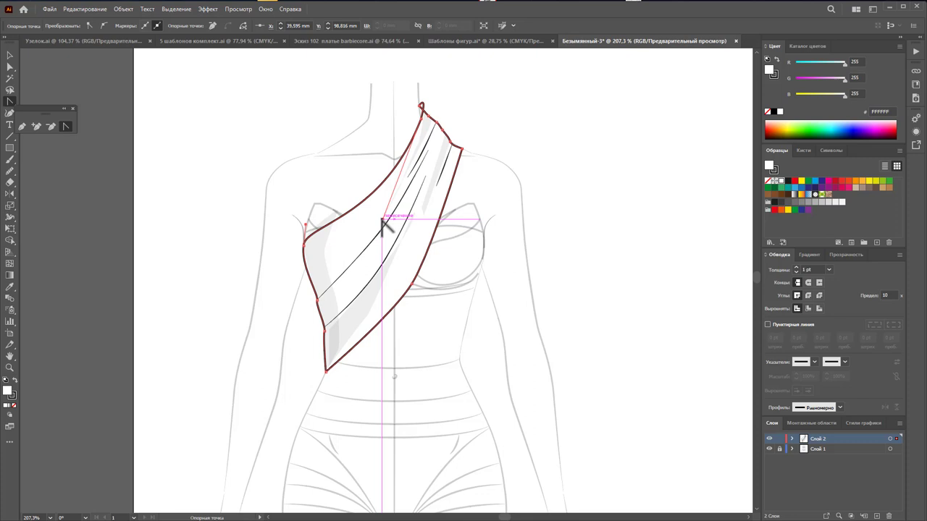
click(430, 95)
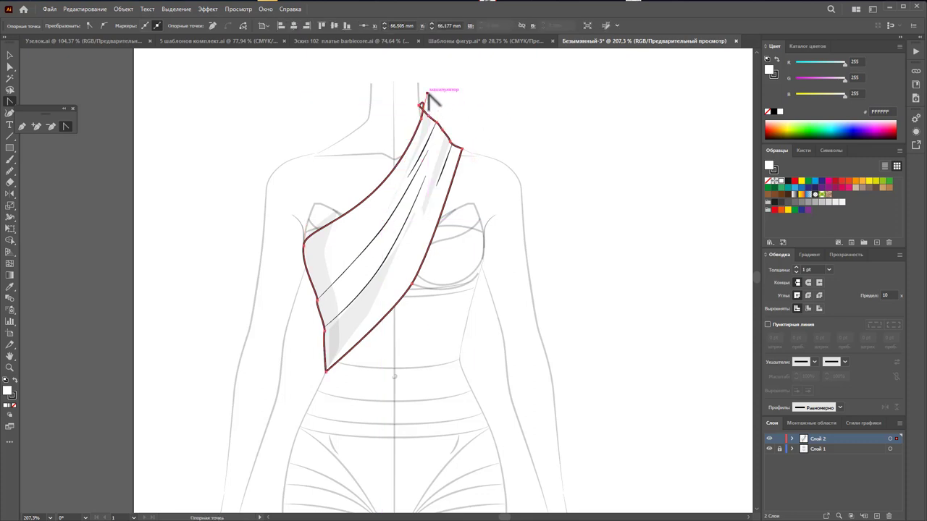
drag(427, 93, 406, 121)
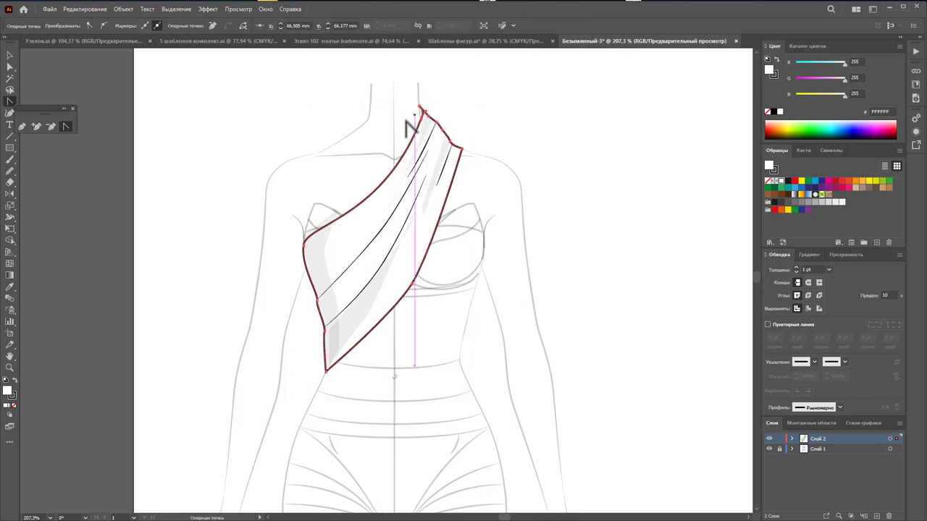
click(10, 55)
Select all the drape paths and group them together
click(532, 113)
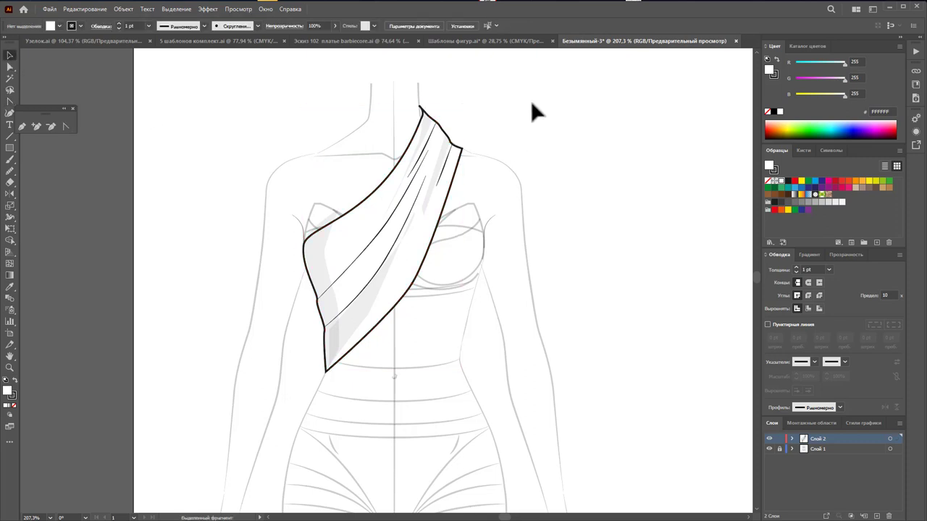
drag(290, 390, 380, 218)
right_click(380, 219)
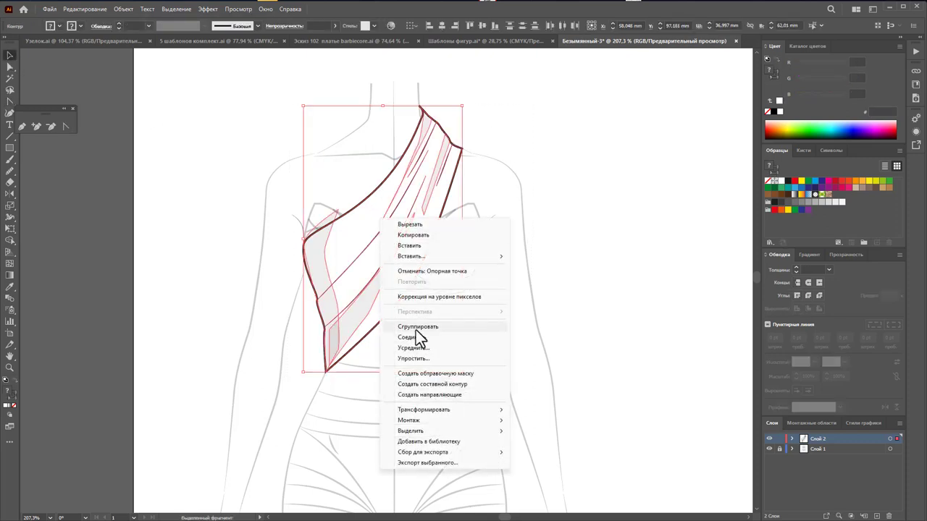
click(415, 330)
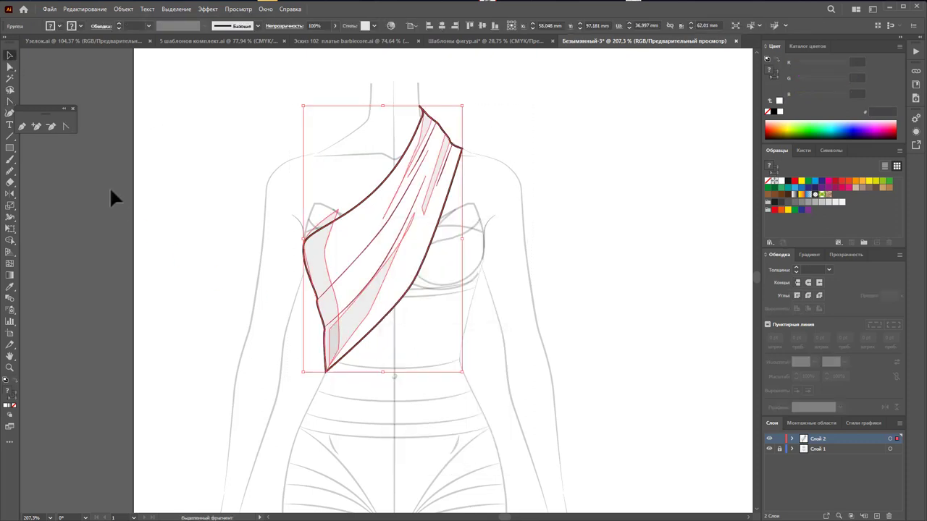
Reflect a mirrored copy of the grouped drape and bring it one step forward
click(9, 194)
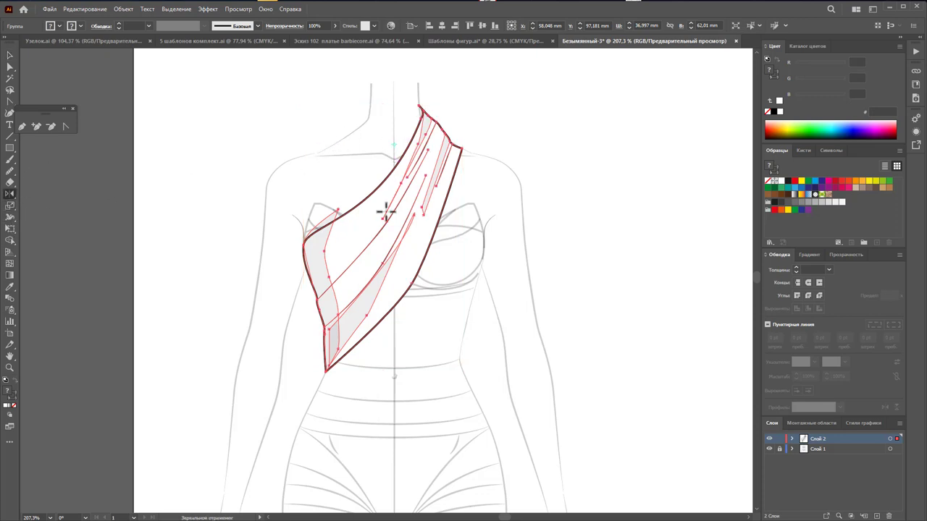
drag(386, 211, 386, 244)
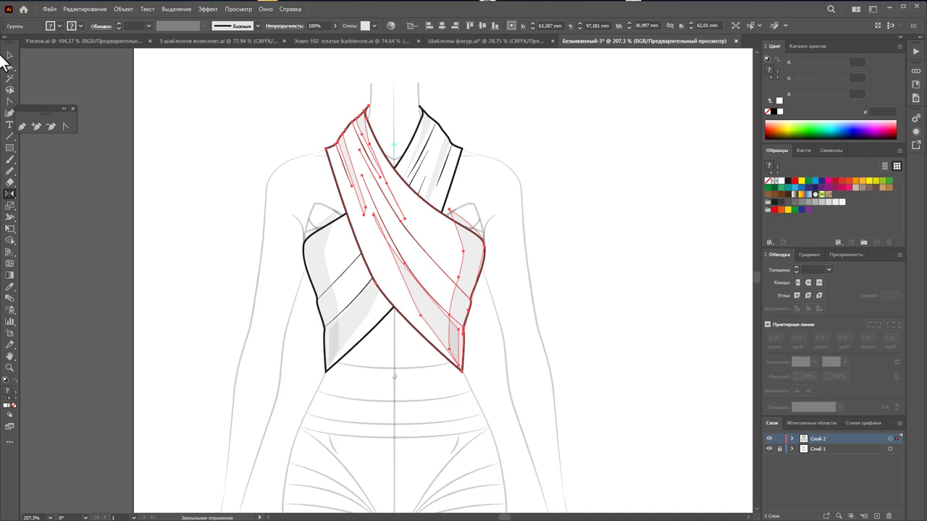
click(10, 56)
right_click(389, 224)
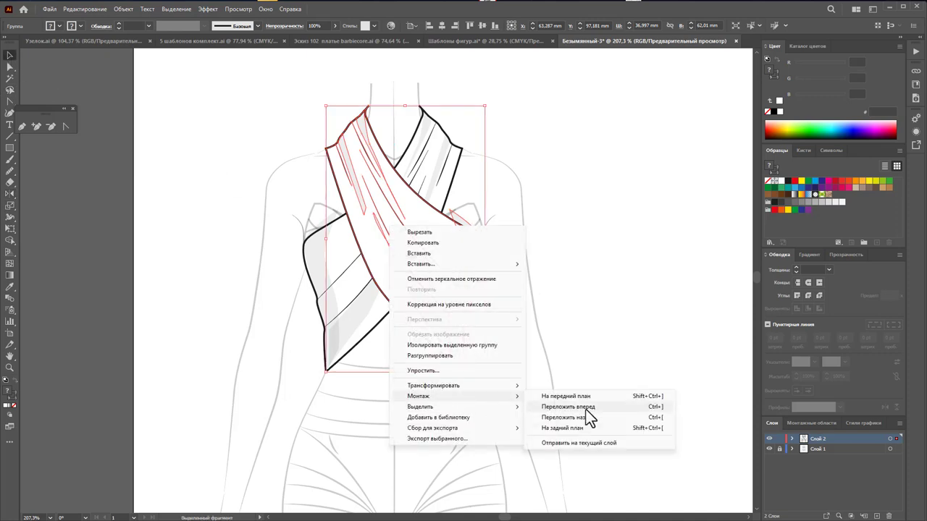
click(587, 408)
click(603, 372)
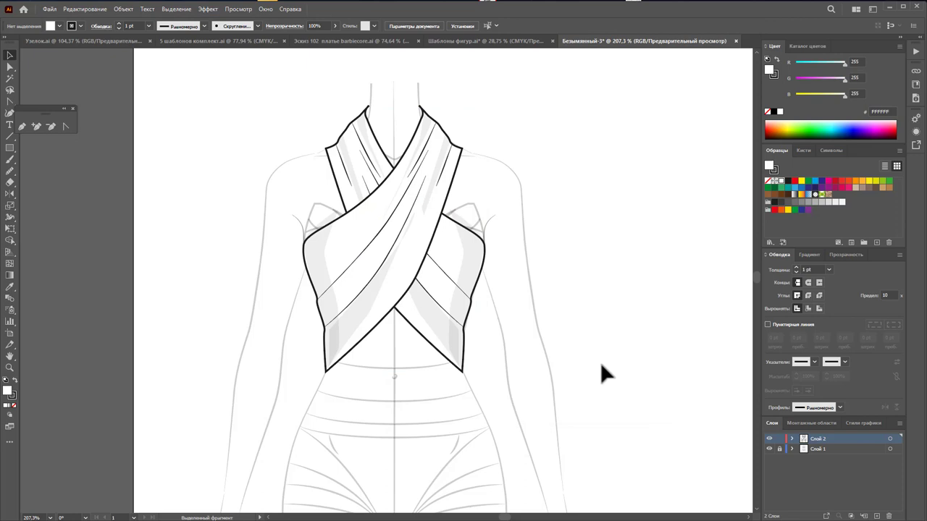
Zoom out to show the whole figure and unlock the croquis layer
key(z)
key(ctrl+minus)
key(ctrl+minus)
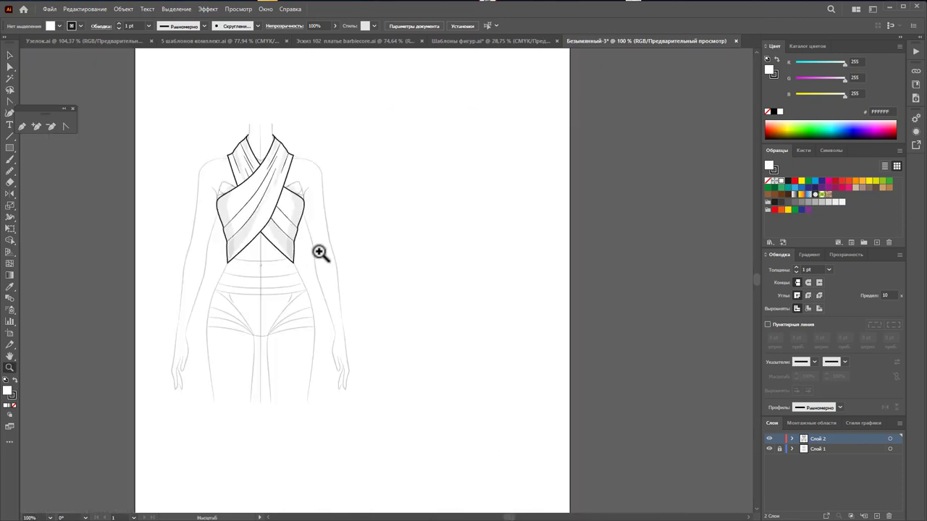
drag(319, 251, 324, 259)
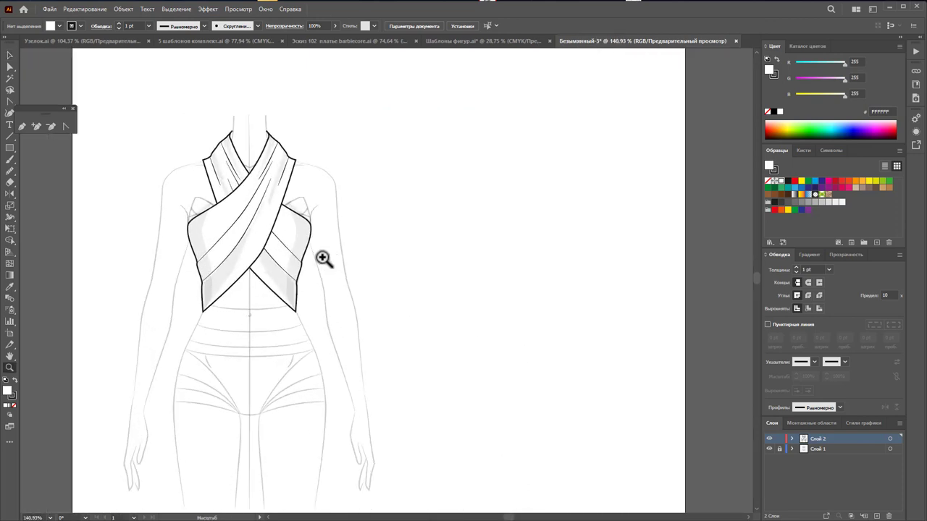
click(780, 439)
mouse_move(457, 263)
mouse_down()
mouse_move(182, 343)
mouse_move(413, 234)
mouse_move(278, 225)
mouse_up()
Alt-drag a copy of the croquis with its top to the right of the original
click(10, 56)
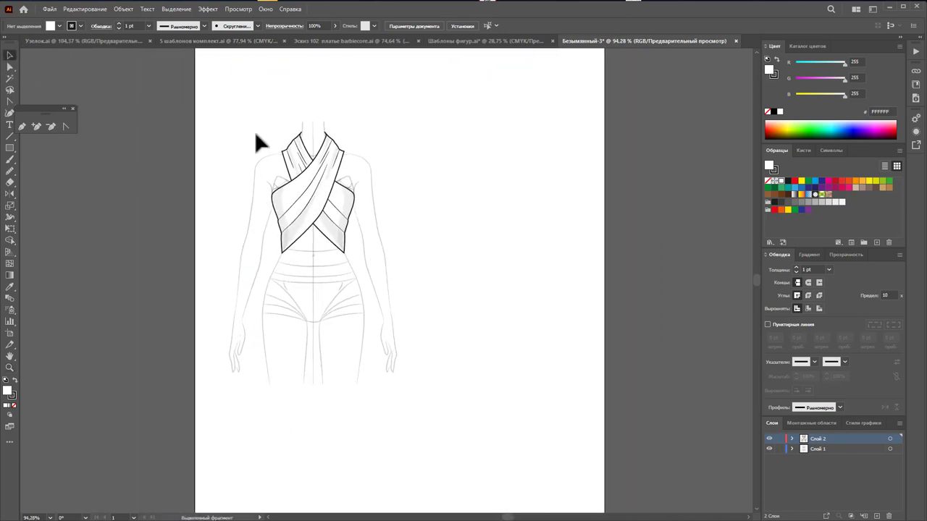
drag(207, 116, 410, 365)
drag(312, 200, 491, 213)
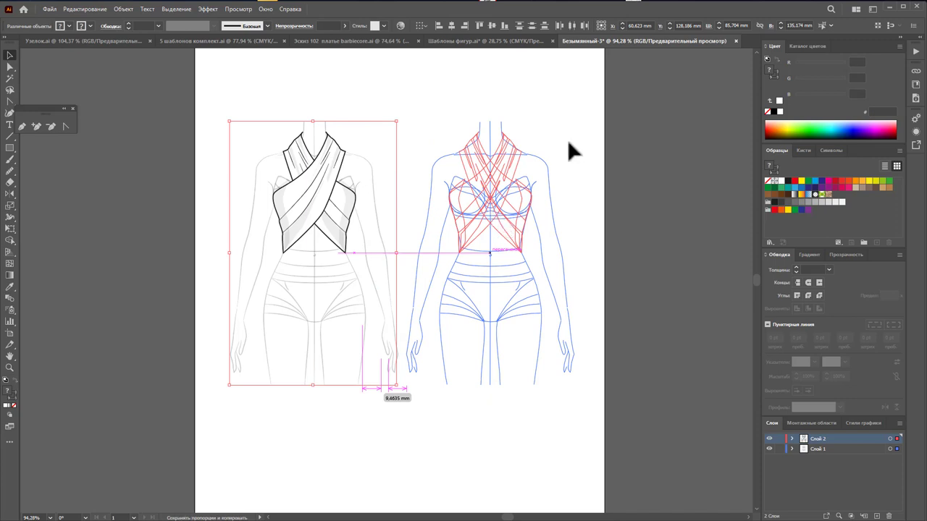
click(569, 136)
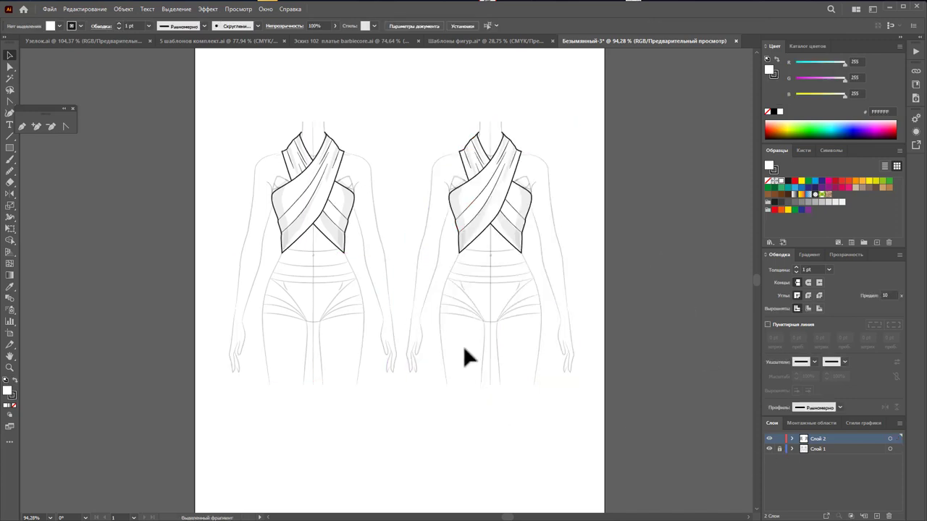
click(10, 367)
drag(493, 195, 515, 192)
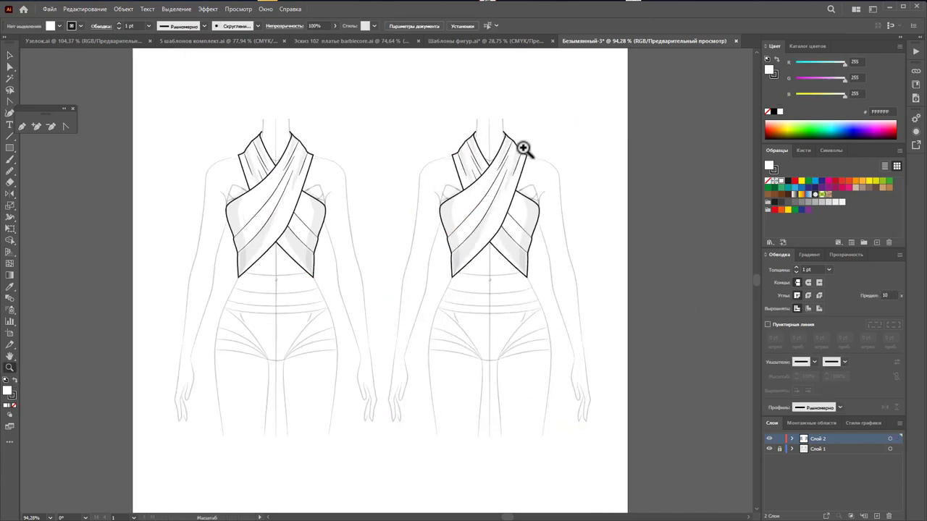
Draw a four-point collar band at the copy's neckline and send it behind the drapes
click(22, 127)
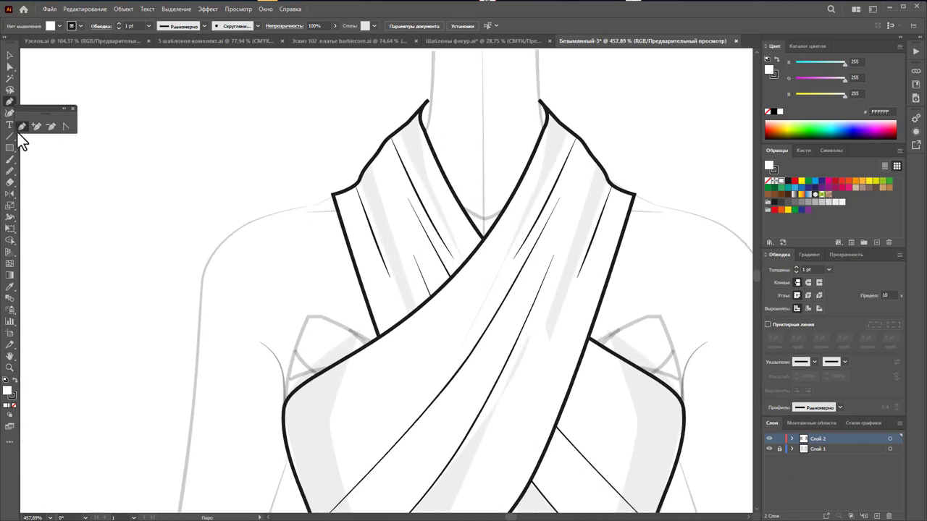
click(426, 102)
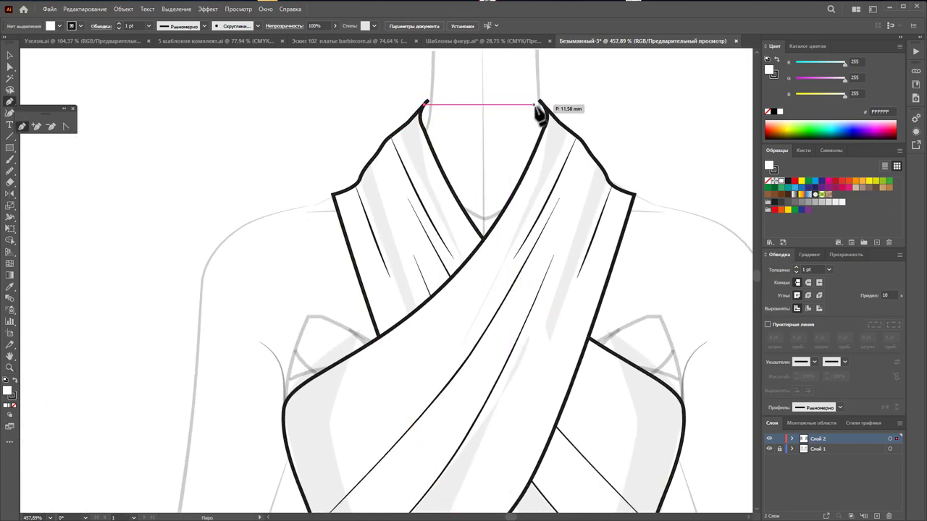
drag(542, 104, 575, 125)
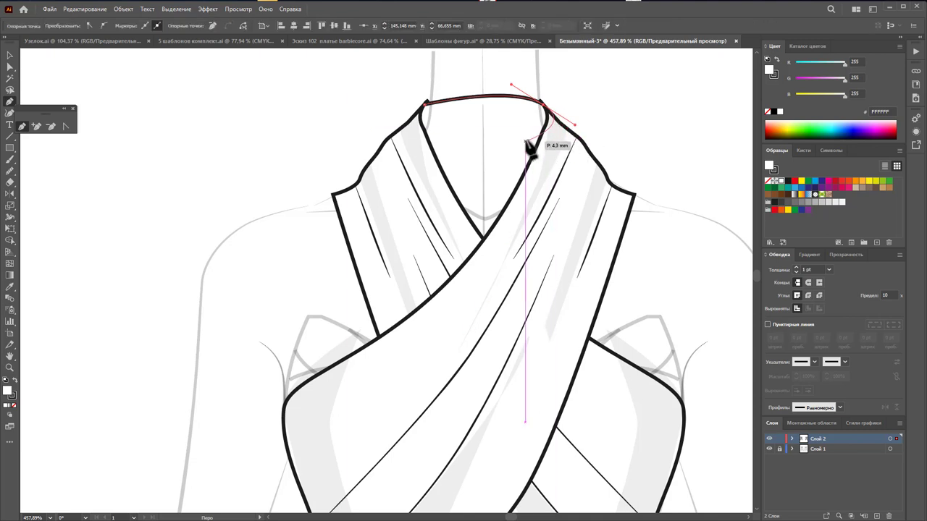
click(529, 165)
click(440, 167)
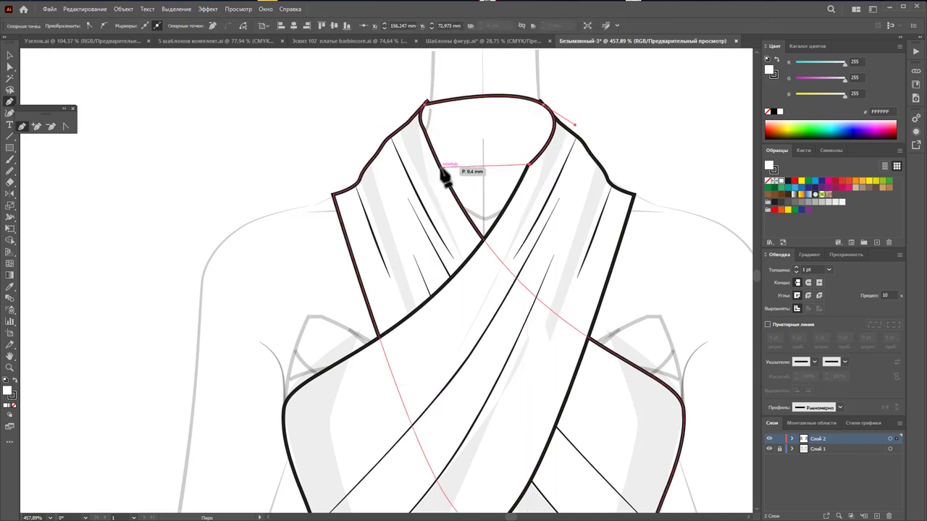
click(426, 103)
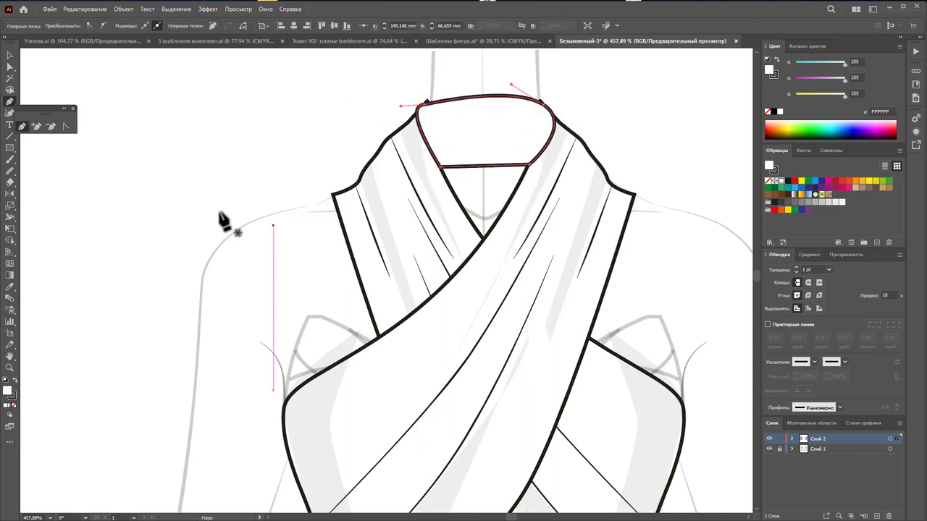
click(9, 56)
right_click(514, 123)
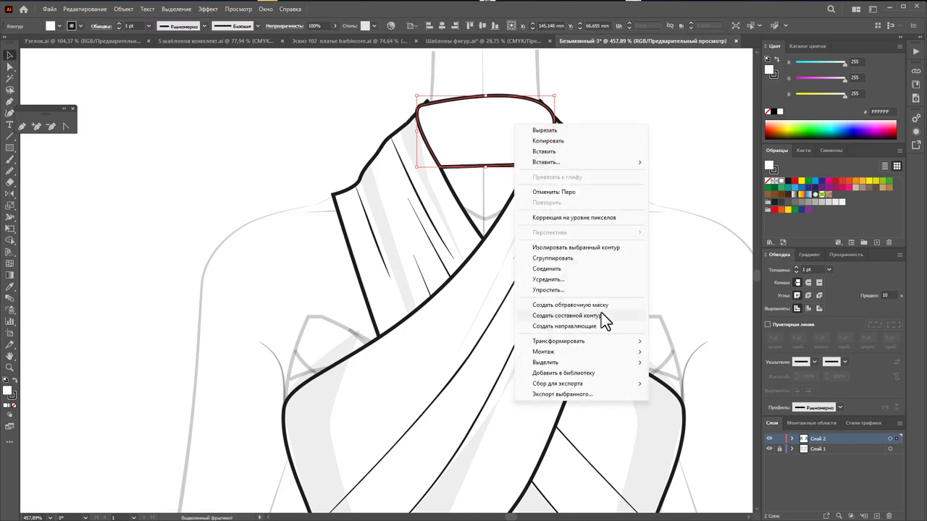
mouse_move(572, 352)
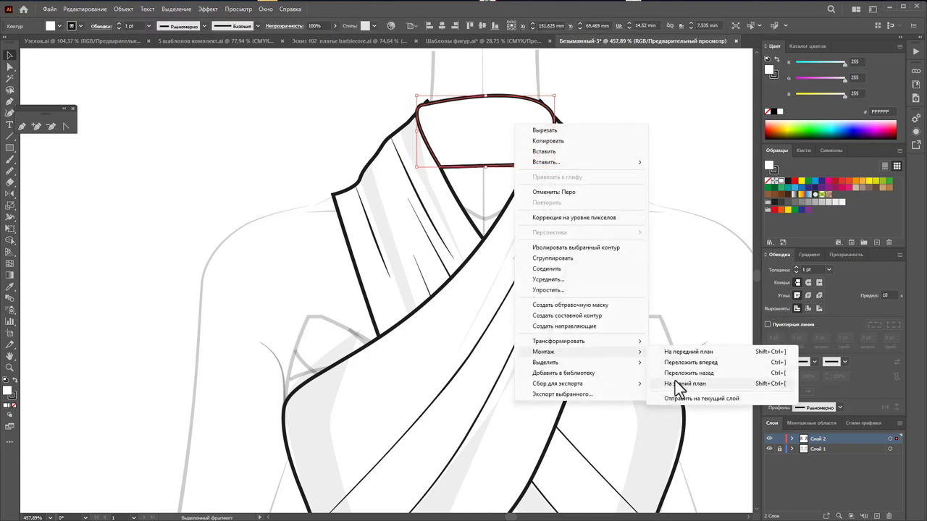
click(681, 385)
Refine the collar's anchors into a rounded top curve
click(477, 134)
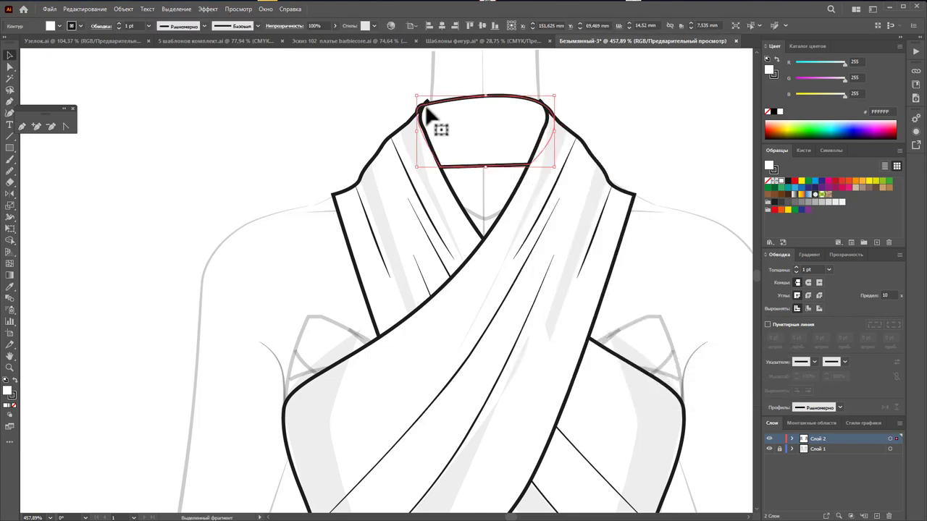
click(10, 67)
drag(426, 113, 432, 107)
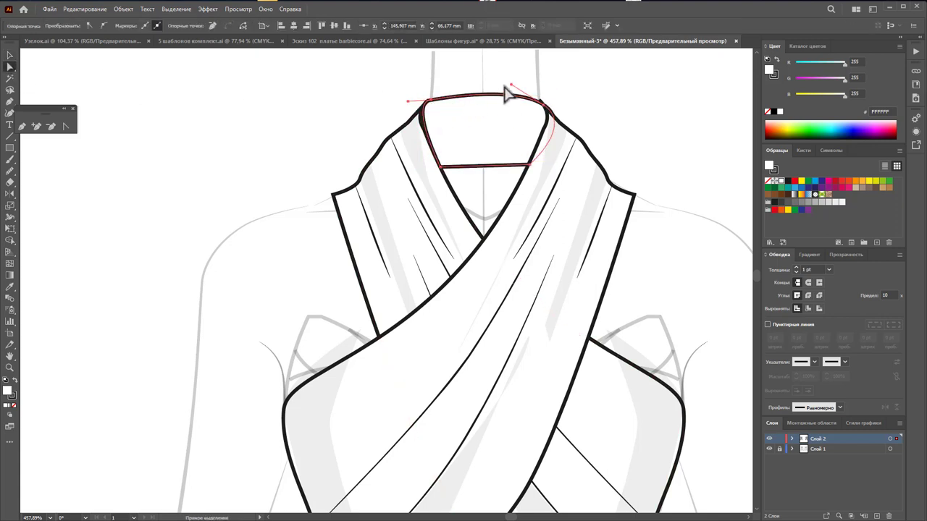
drag(511, 91, 516, 88)
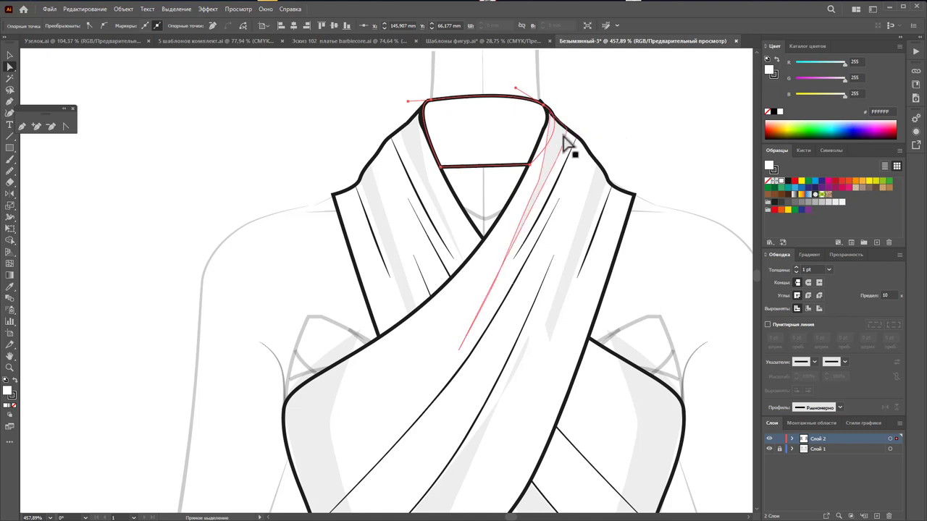
mouse_move(548, 116)
mouse_down()
mouse_move(583, 123)
mouse_move(569, 128)
mouse_up()
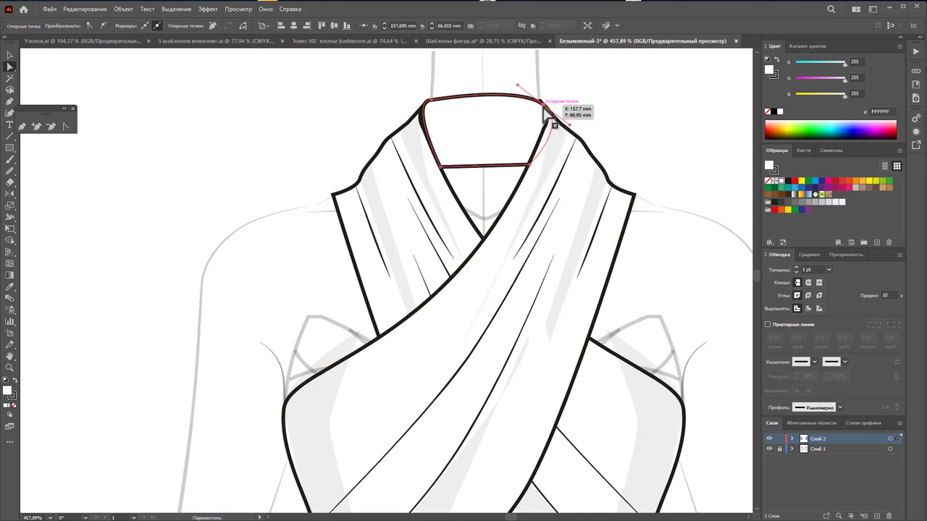
click(597, 118)
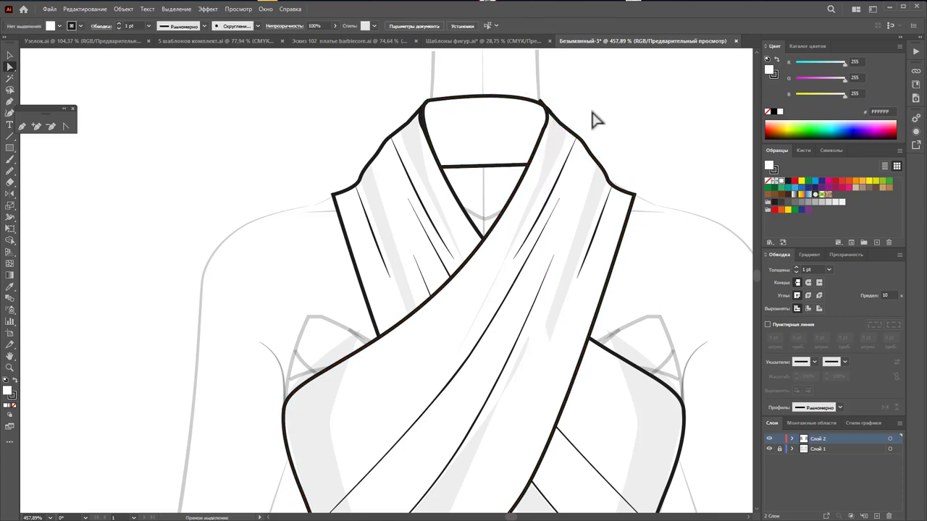
Fill the collar band with light grey and zoom out to view the whole top
click(517, 152)
click(831, 204)
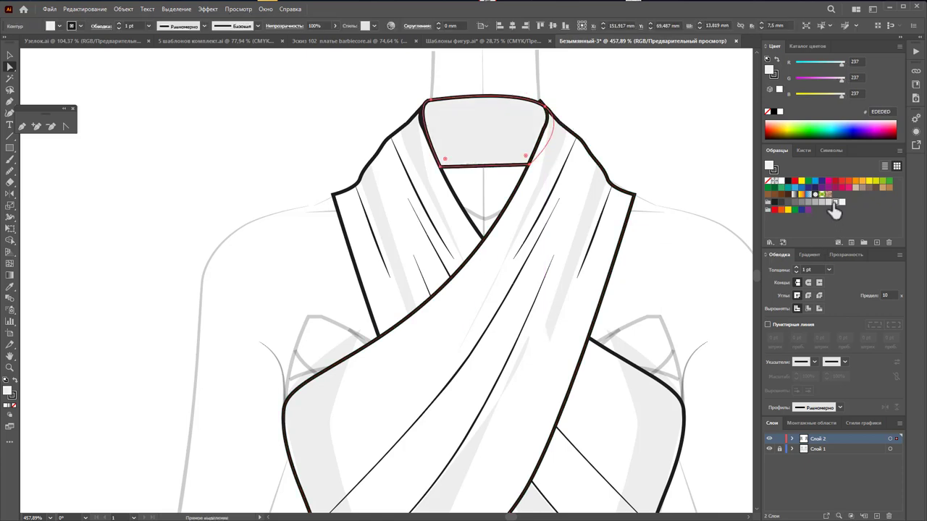
click(671, 150)
key(z)
alt+click(550, 293)
Draw a closed triangle panel from the bodice's left and right hem corners up to the strap crossing
alt+click(377, 343)
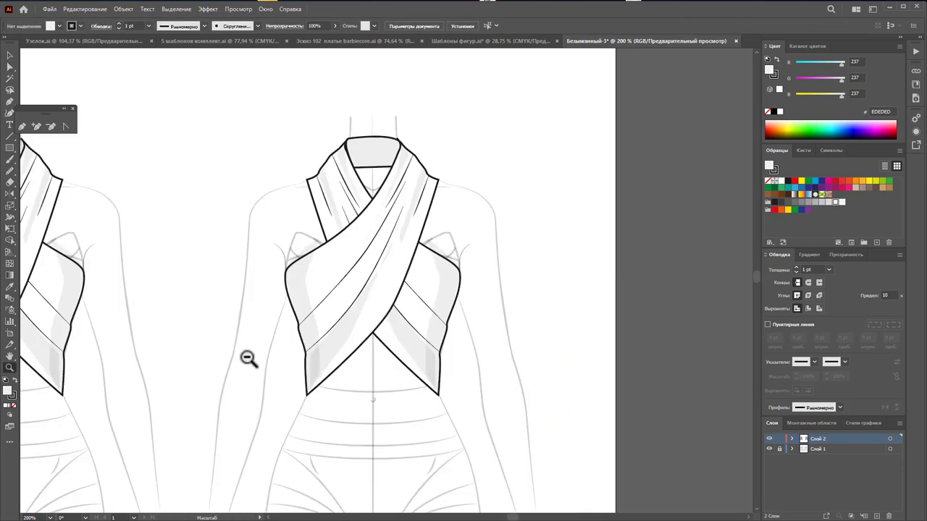
scroll(391, 339, down, 2)
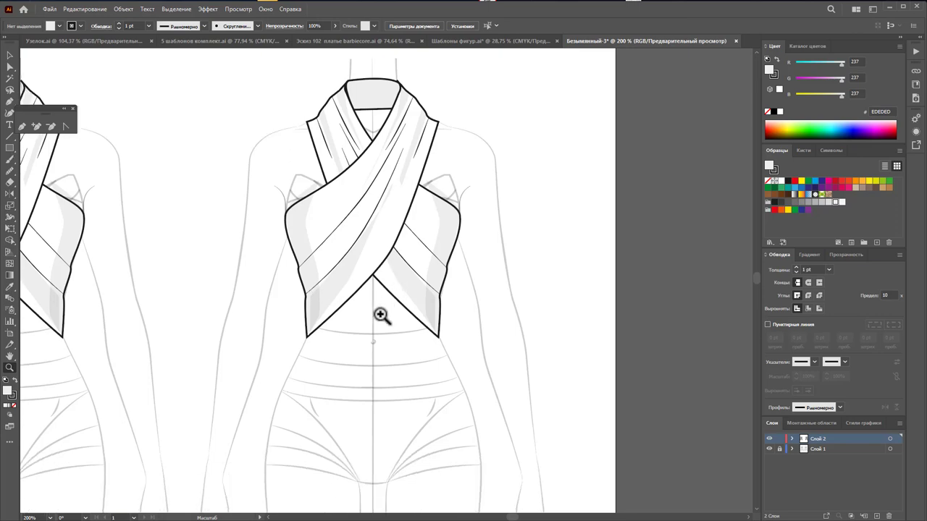
click(400, 298)
click(375, 332)
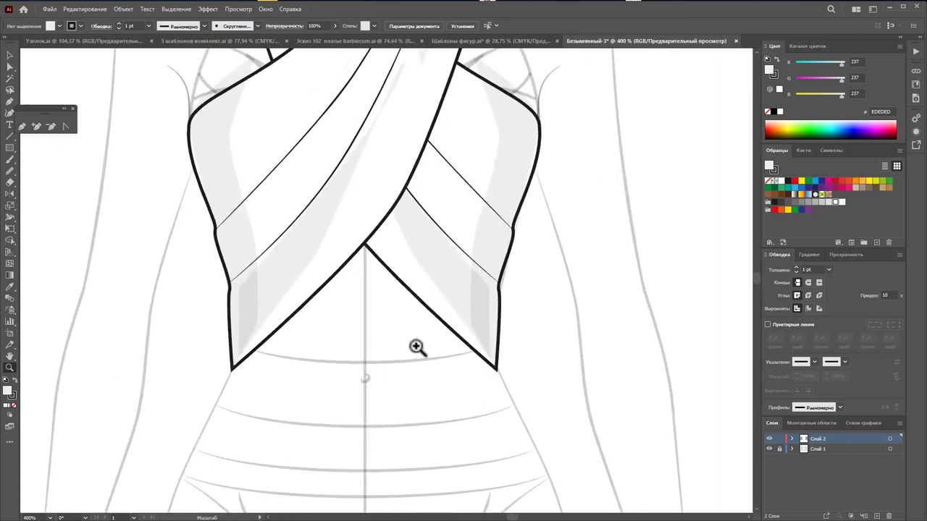
drag(417, 347, 418, 346)
click(22, 126)
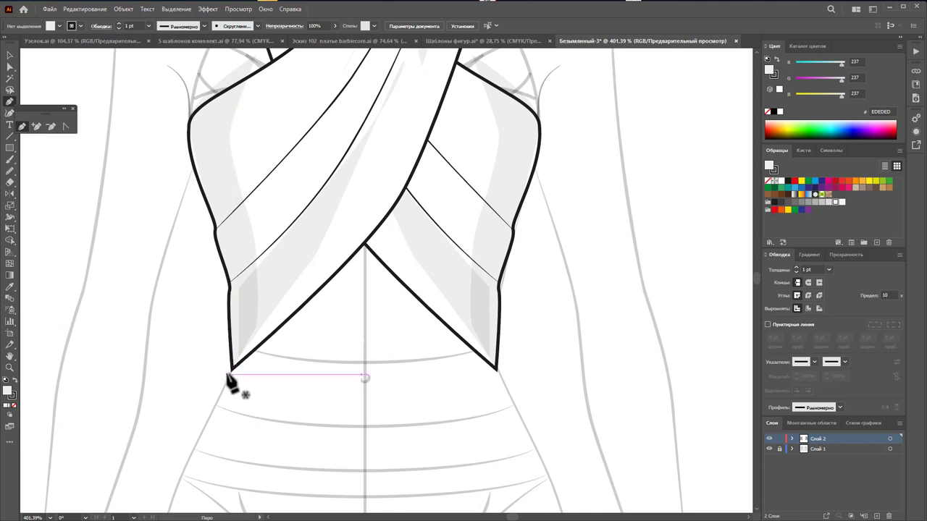
click(231, 369)
drag(352, 374, 382, 375)
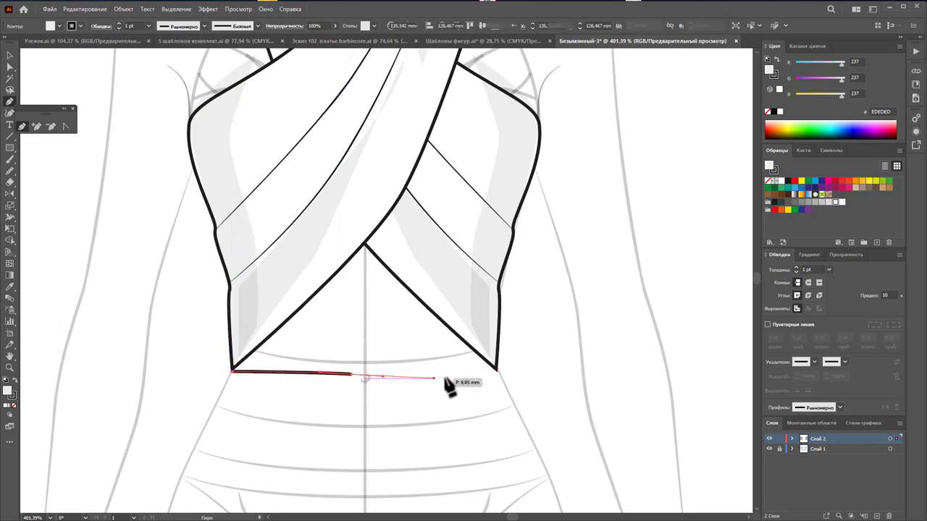
click(498, 373)
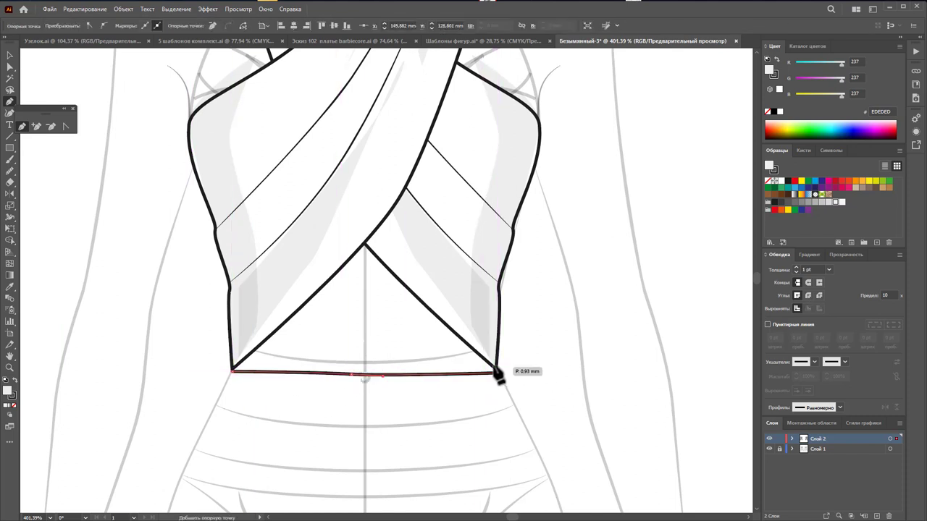
click(349, 209)
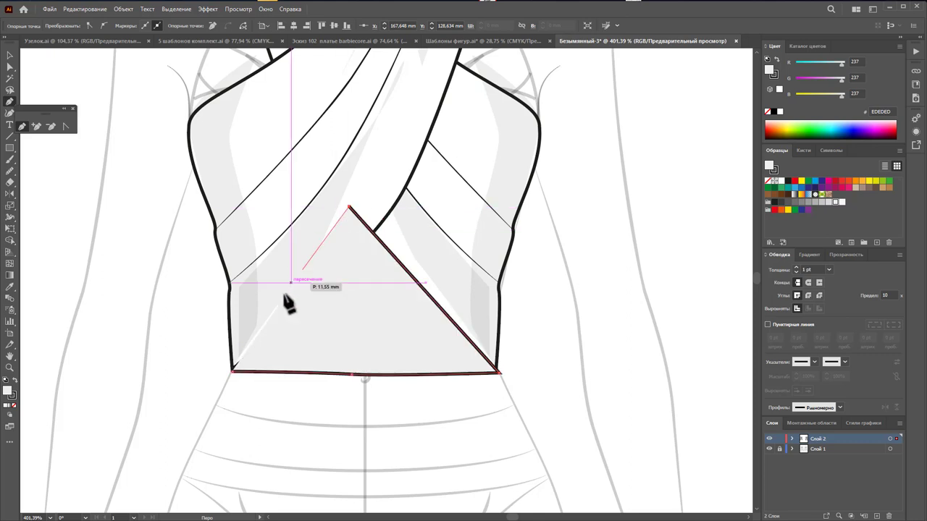
click(231, 370)
click(234, 392)
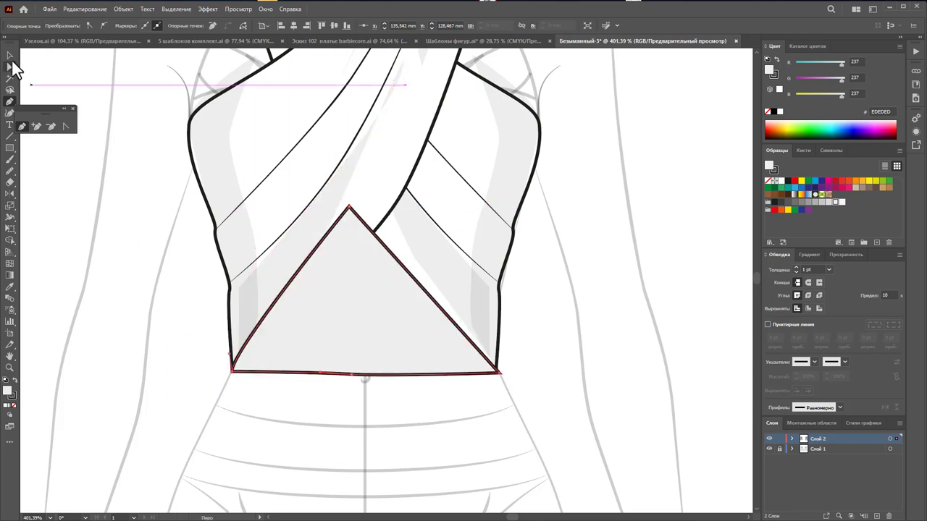
Send the triangle backward behind the crossed straps and zoom out to 150%
click(10, 56)
right_click(370, 262)
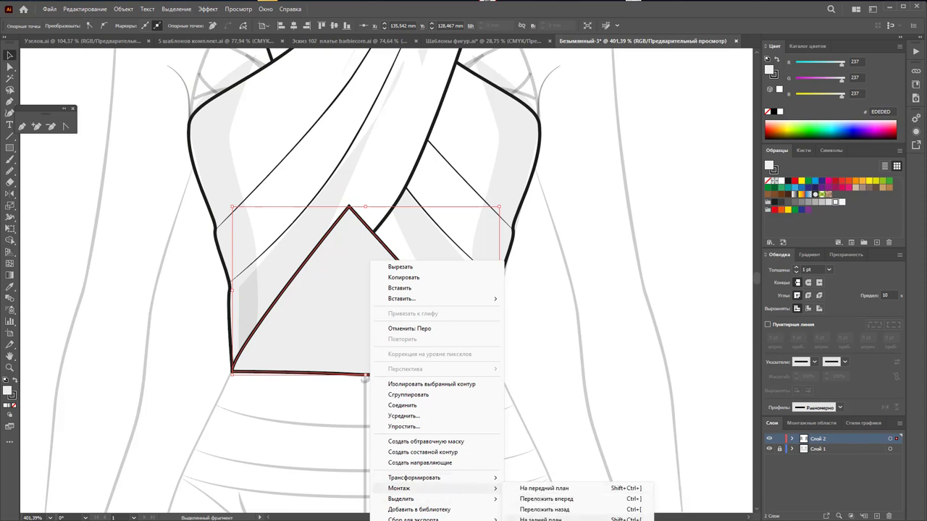
click(540, 519)
key(z)
drag(295, 351, 315, 295)
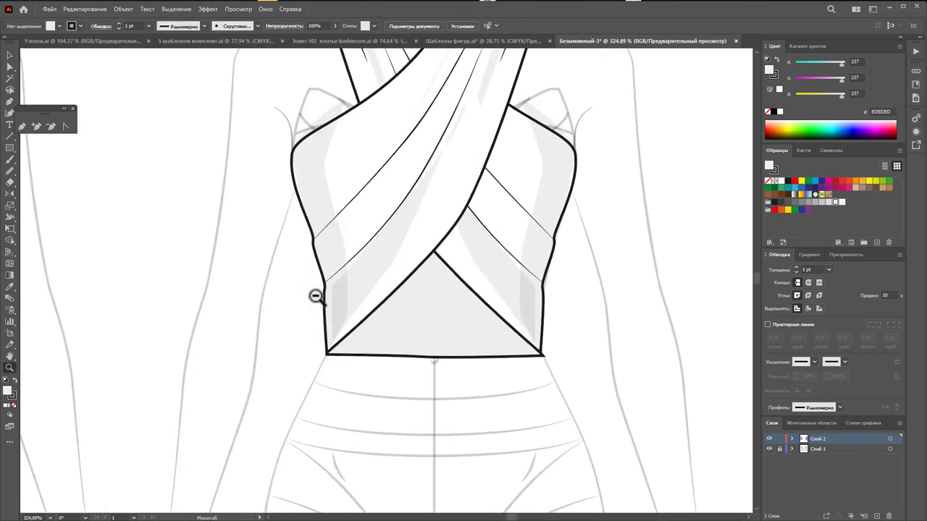
alt+click(318, 298)
alt+click(358, 304)
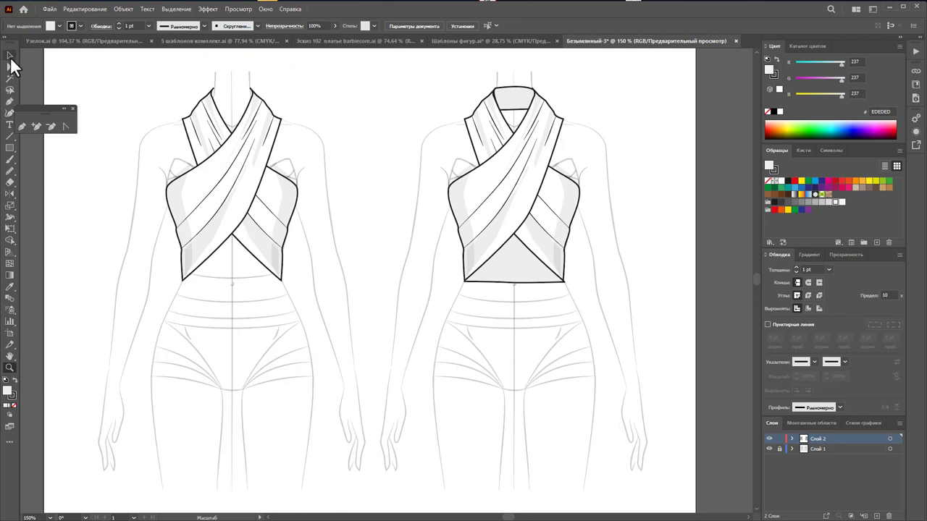
Lock Layer 2, delete the croquis under the right copy, and relock Layer 1
click(10, 57)
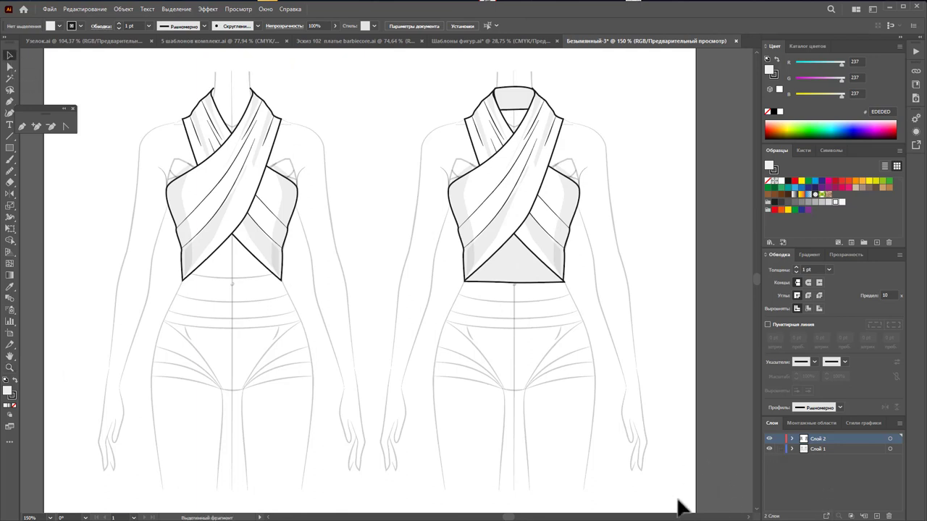
drag(681, 506, 375, 86)
click(780, 439)
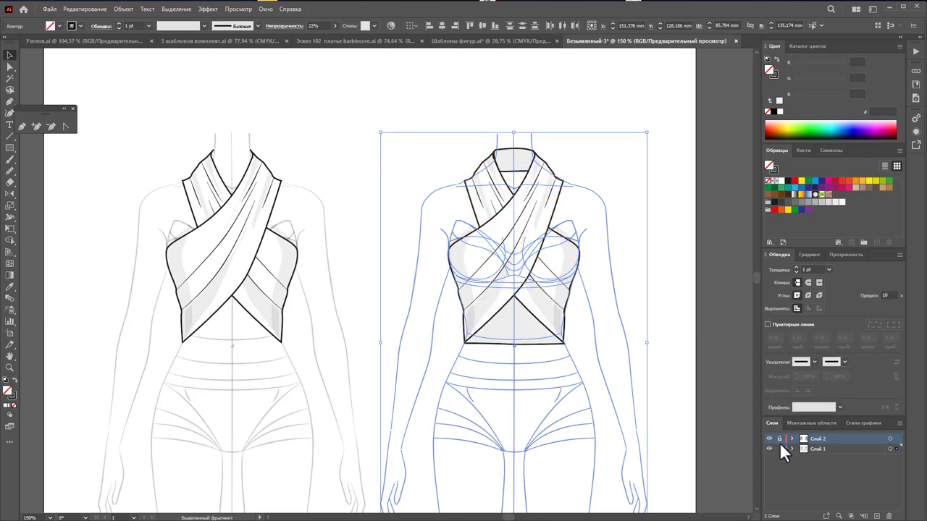
click(779, 449)
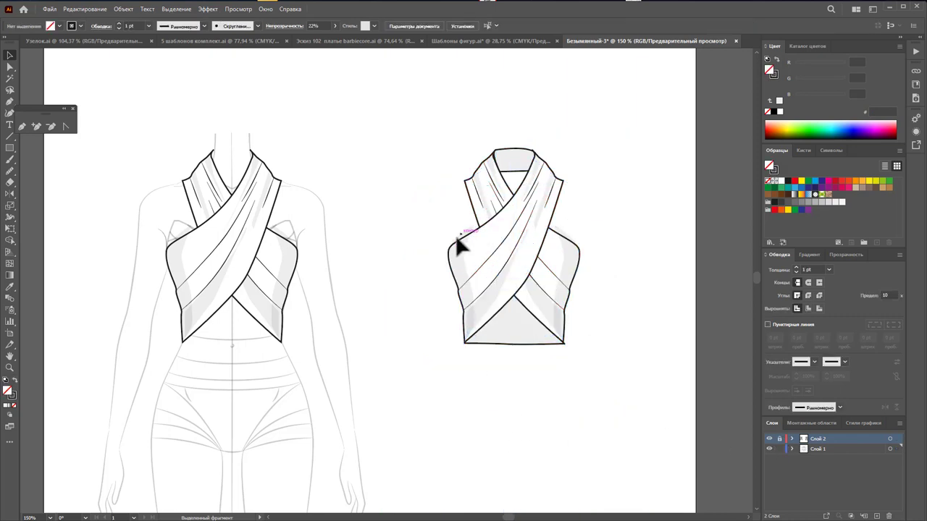
click(781, 445)
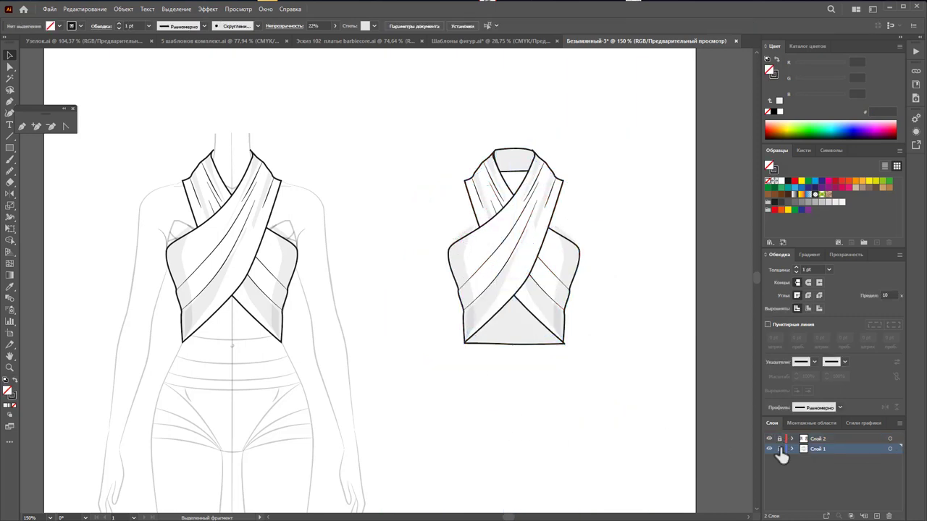
Stretch the standalone flat's right shading piece upward inside its group
click(561, 242)
click(581, 244)
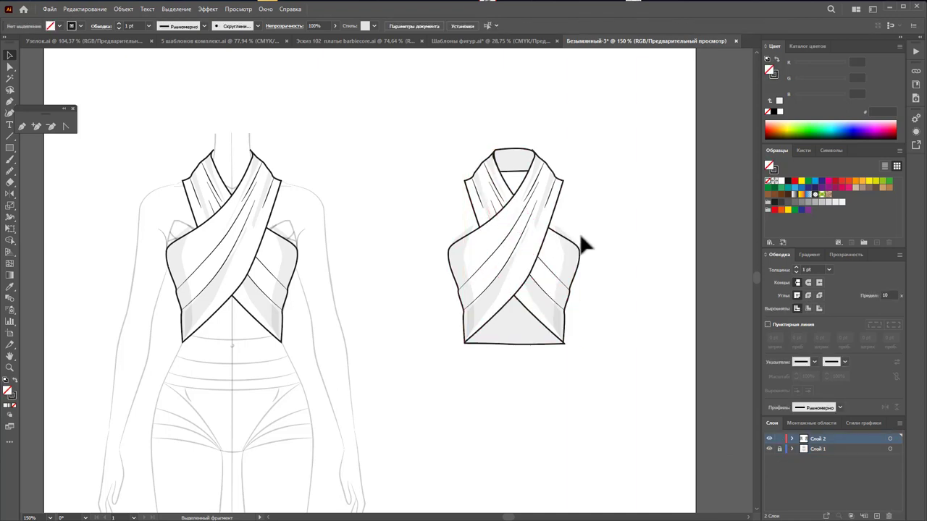
click(573, 246)
double_click(573, 248)
click(564, 235)
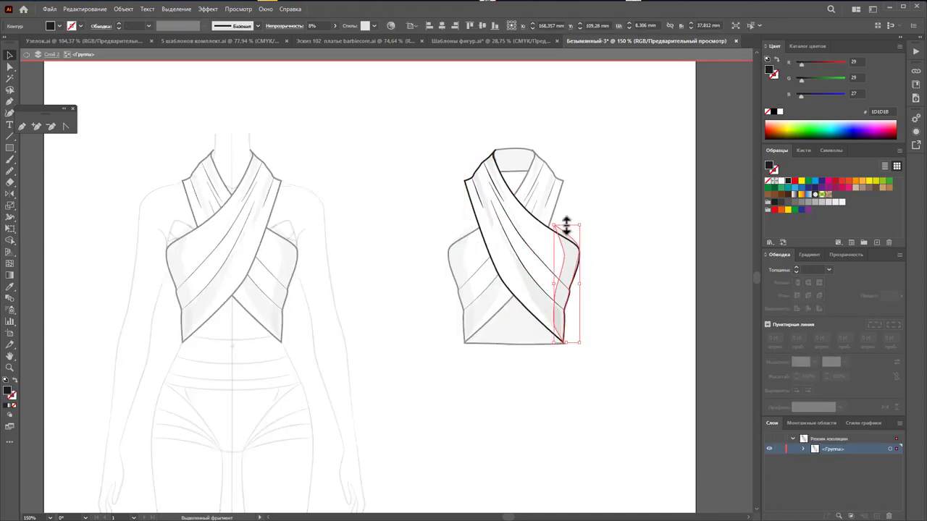
drag(566, 226, 569, 231)
click(595, 226)
key(Escape)
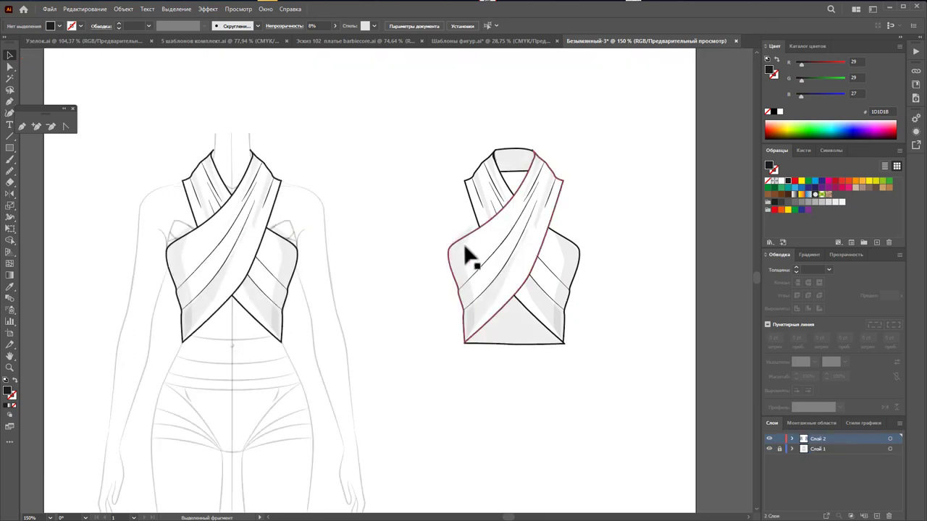
Reshape the left side edge of the standalone flat top
click(464, 247)
key(ctrl+shift+a)
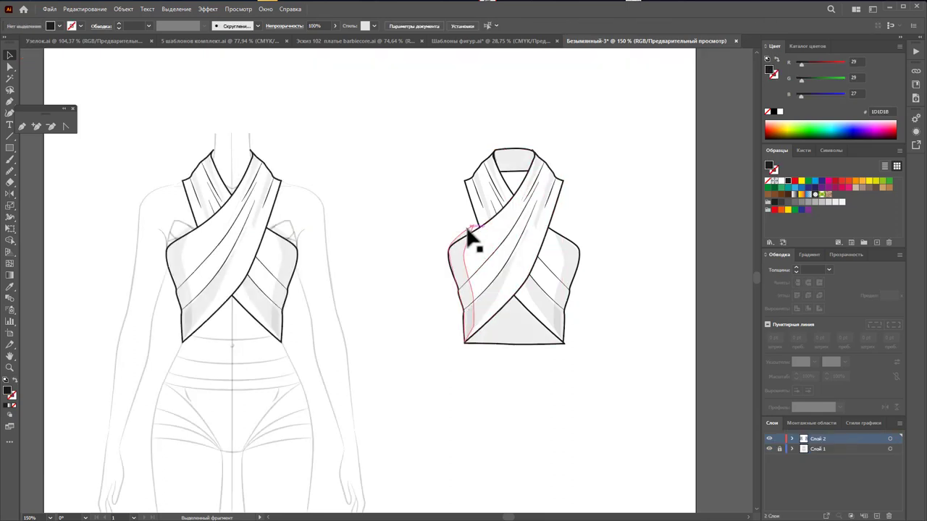
click(468, 230)
double_click(463, 239)
click(464, 237)
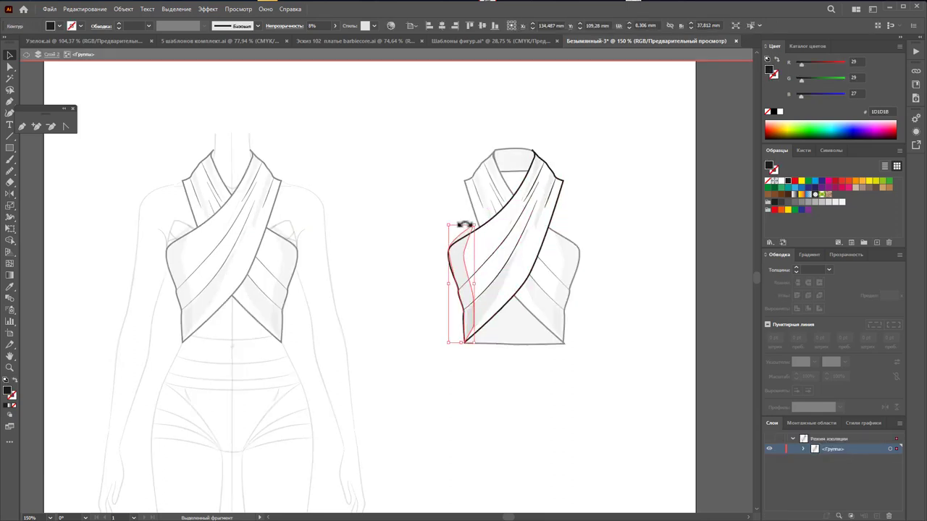
drag(464, 225, 464, 232)
Curve the right-side shading piece of the top on the croquis
click(296, 292)
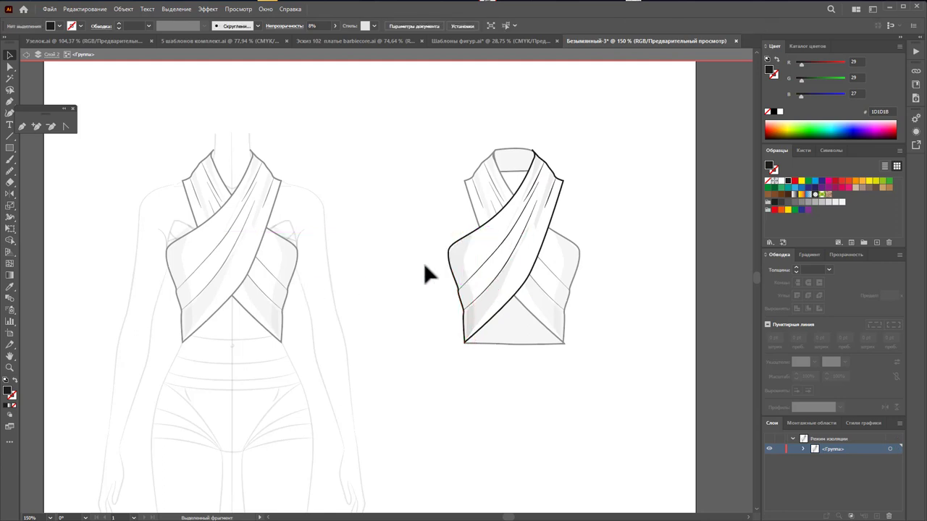
click(291, 257)
click(287, 253)
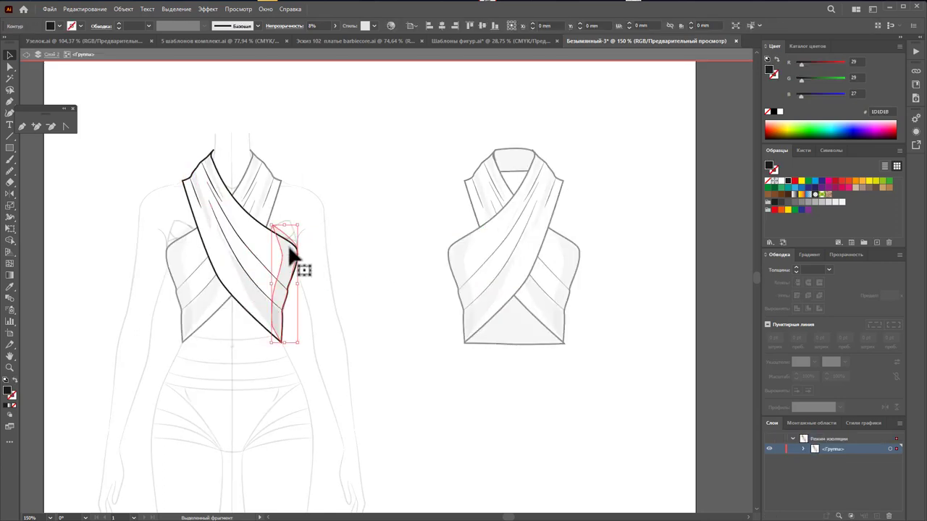
drag(288, 226, 290, 233)
click(161, 279)
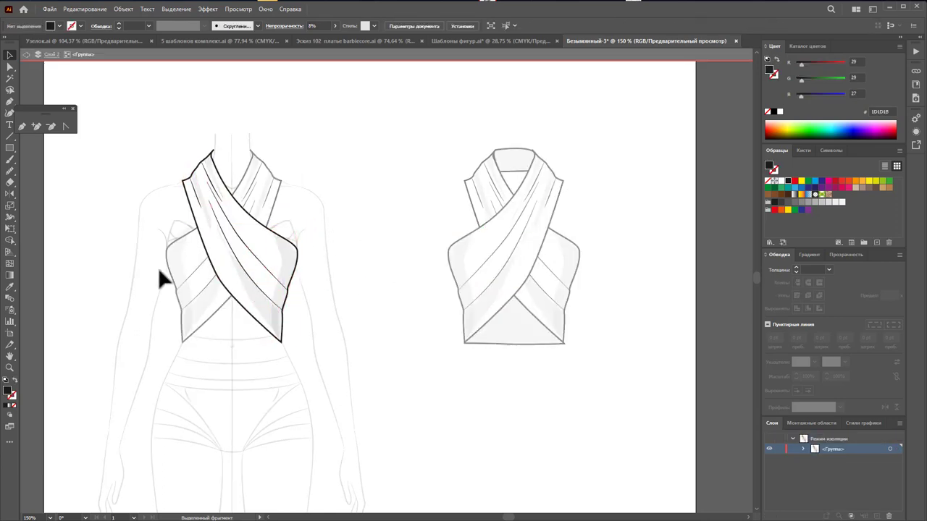
key(Escape)
Stretch the croquis top's left side shading piece to match
click(180, 249)
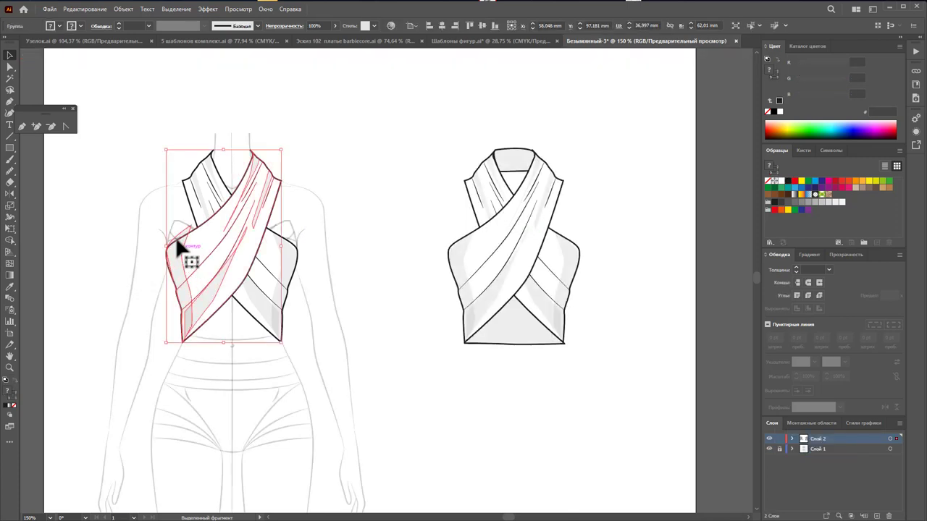
double_click(187, 242)
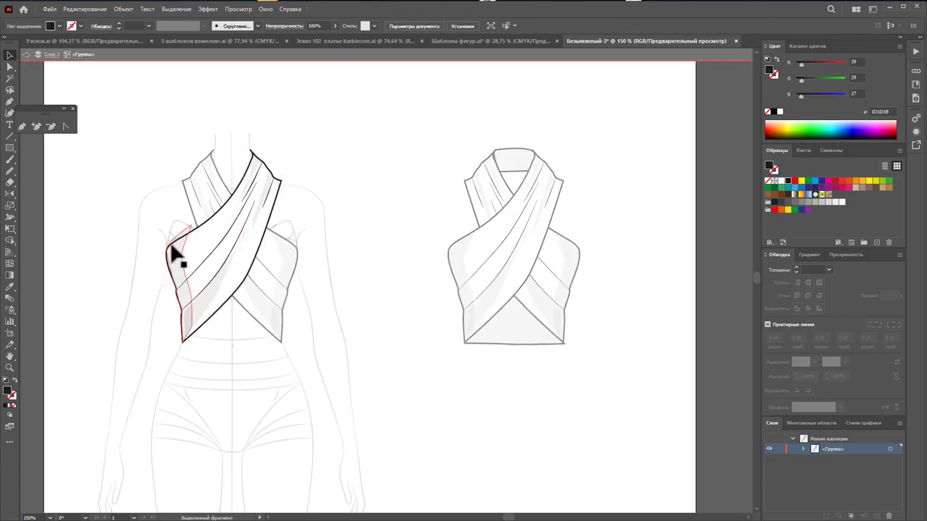
click(176, 258)
drag(182, 227, 179, 233)
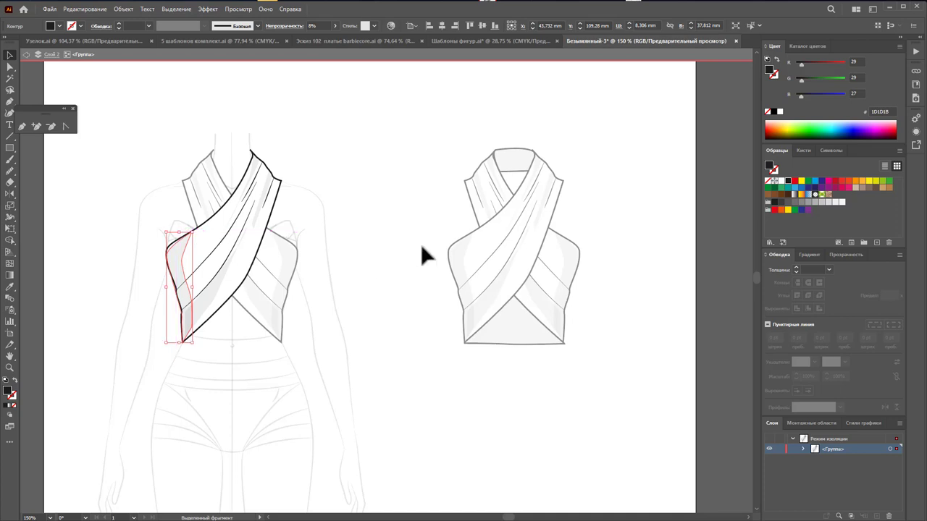
key(Escape)
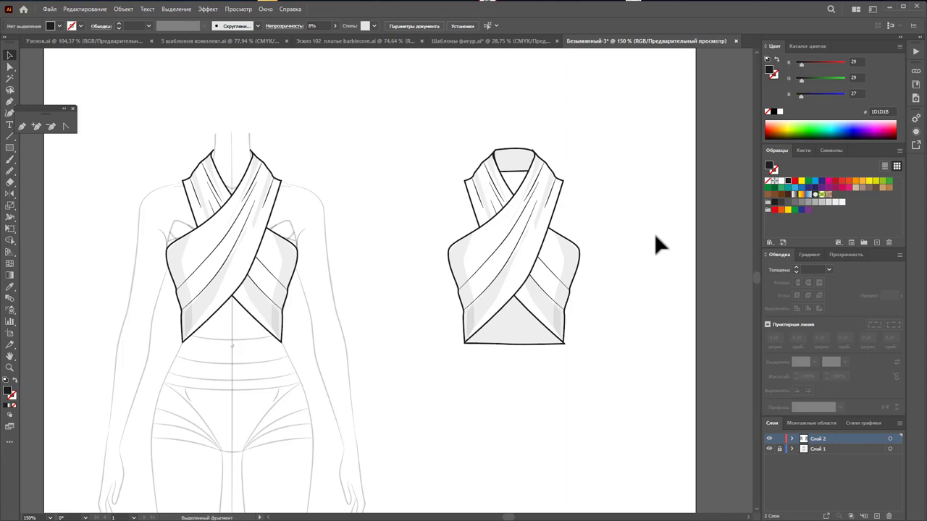
Zoom to 100% and Alt-drag a copy of the standalone flat below it
key(z)
alt+click(391, 317)
scroll(371, 312, down, 1)
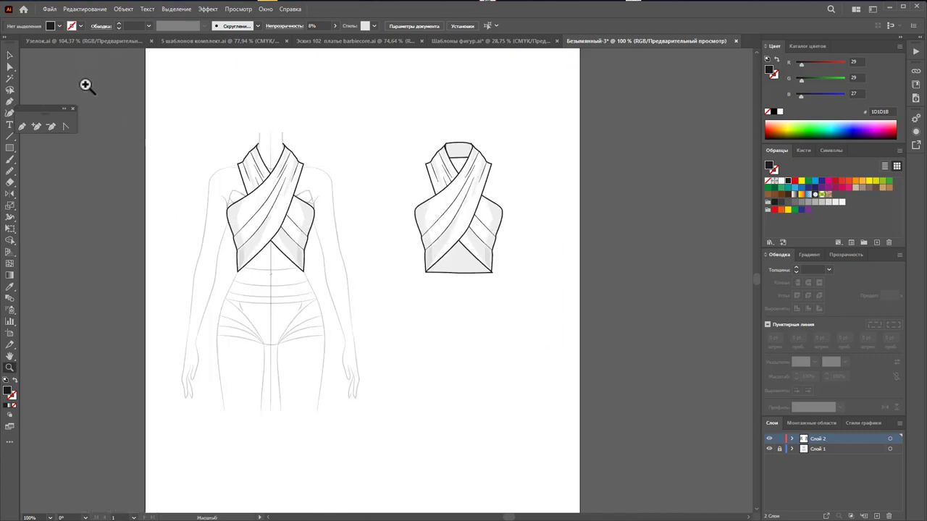
click(10, 55)
drag(370, 112, 508, 295)
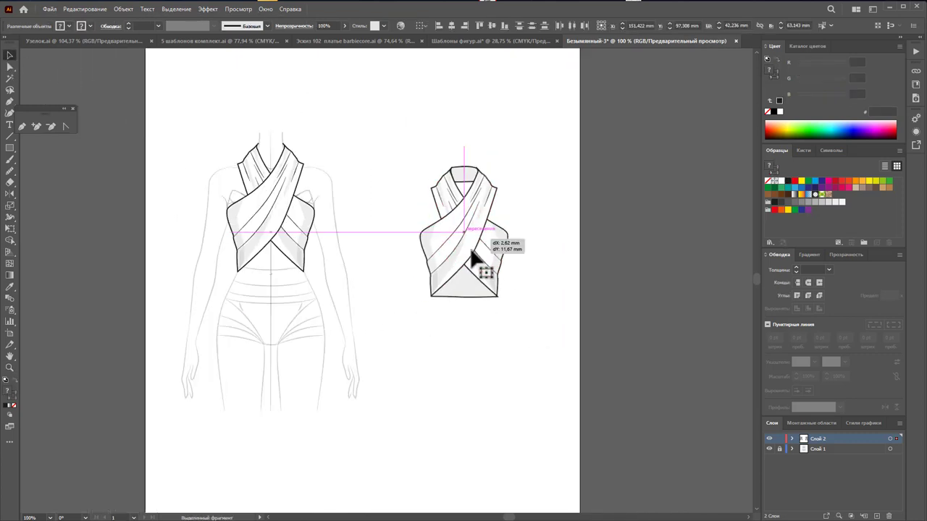
drag(478, 233, 477, 382)
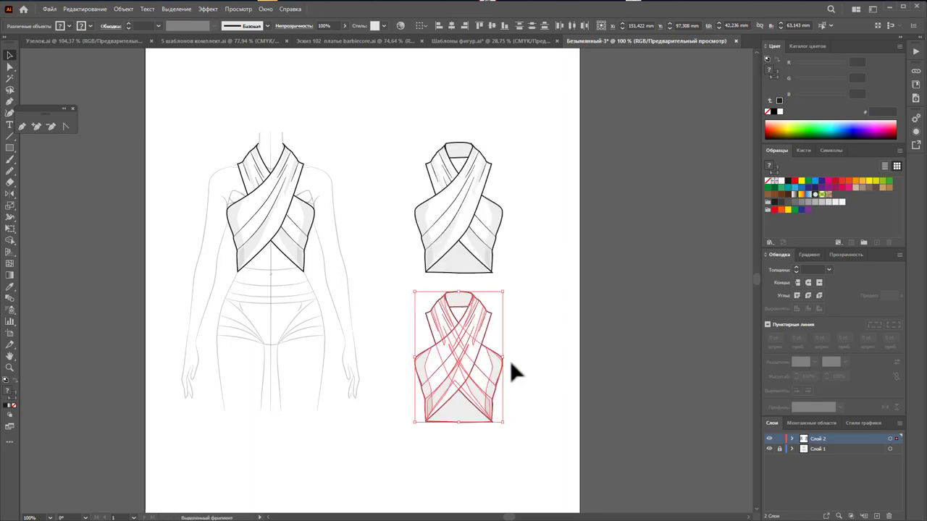
click(530, 318)
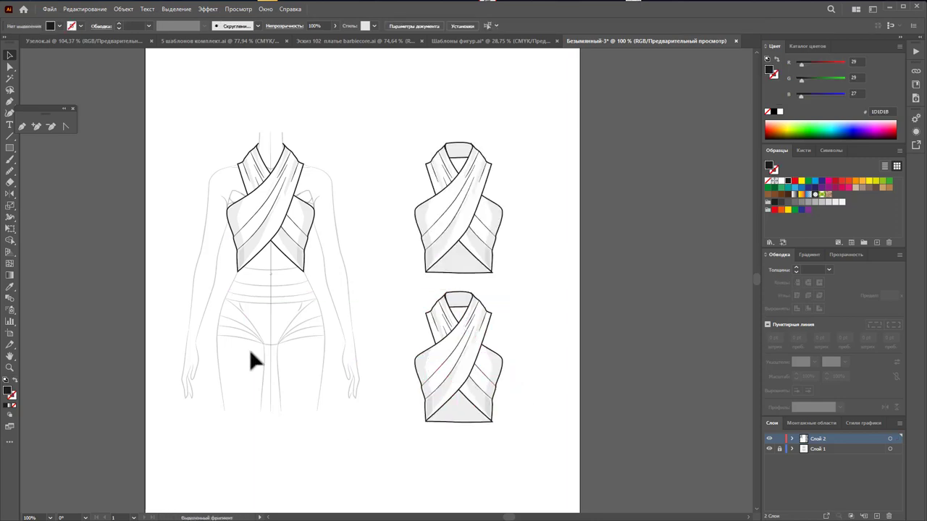
Fill the copy's strap panel, base panel, neckband and bottom triangle with the pink swatch
click(10, 67)
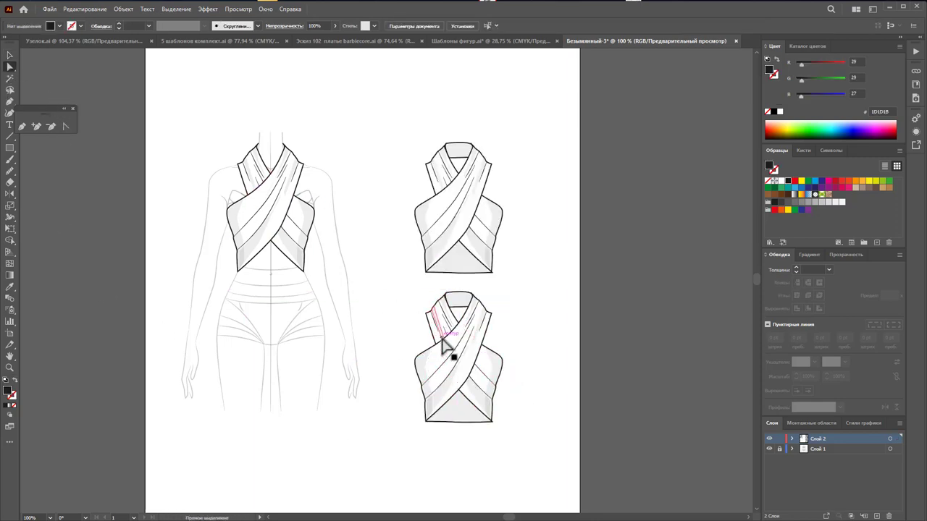
click(474, 362)
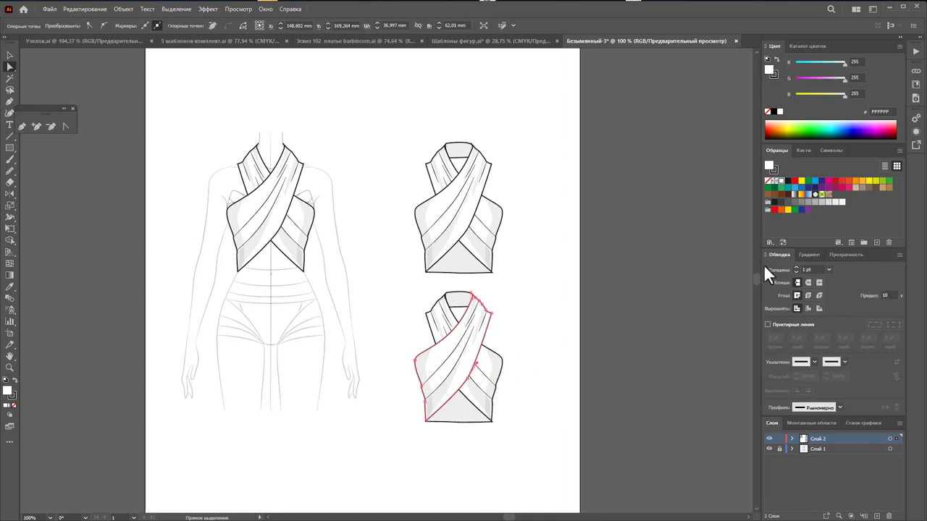
click(849, 187)
click(490, 372)
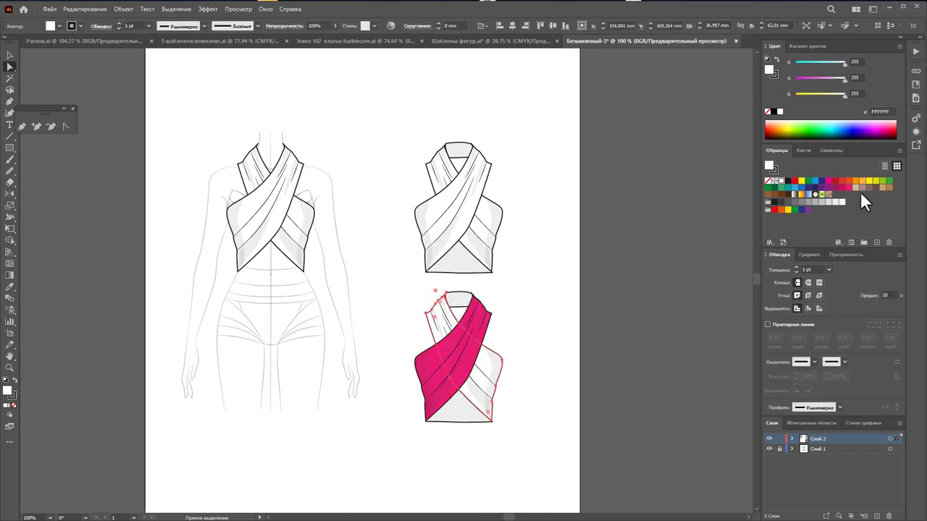
click(849, 189)
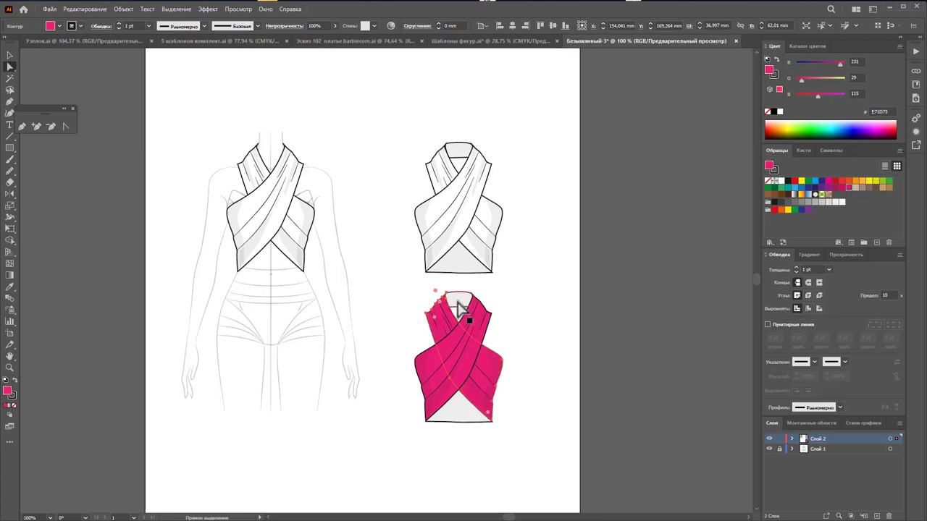
click(459, 418)
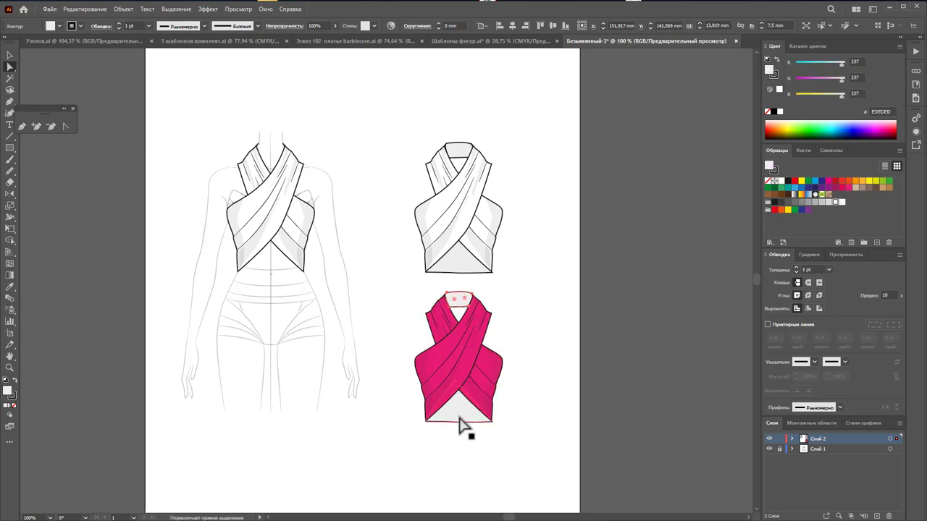
click(848, 189)
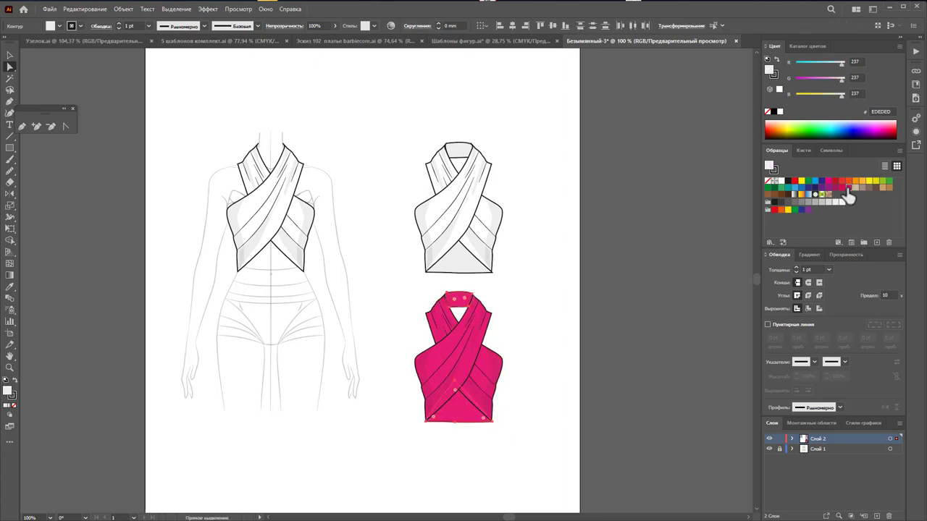
Darken the neckband and bottom triangle fill to A8366D
double_click(8, 392)
mouse_move(619, 212)
mouse_down()
mouse_move(600, 240)
mouse_move(586, 238)
mouse_up()
click(734, 203)
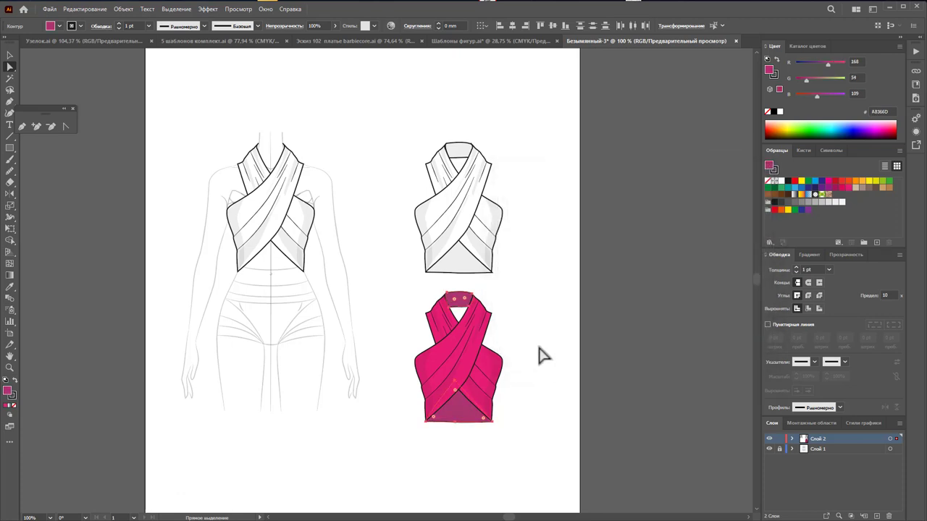